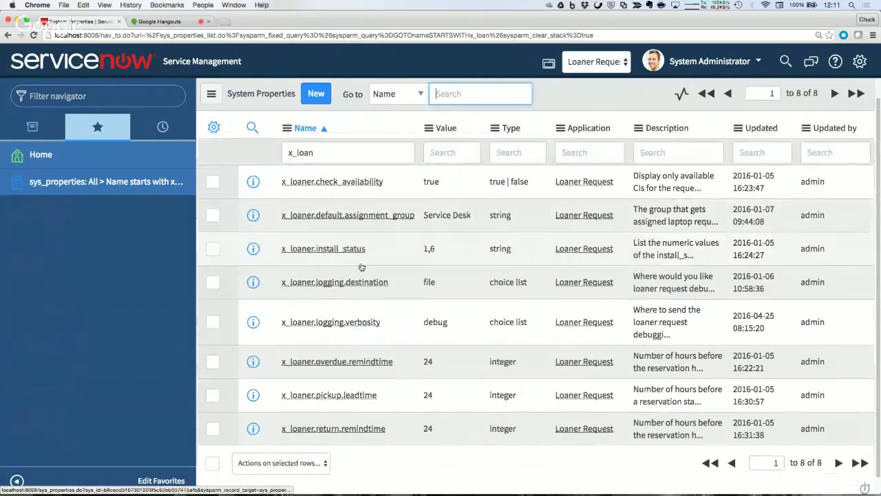
scroll(345, 220, "up", 2)
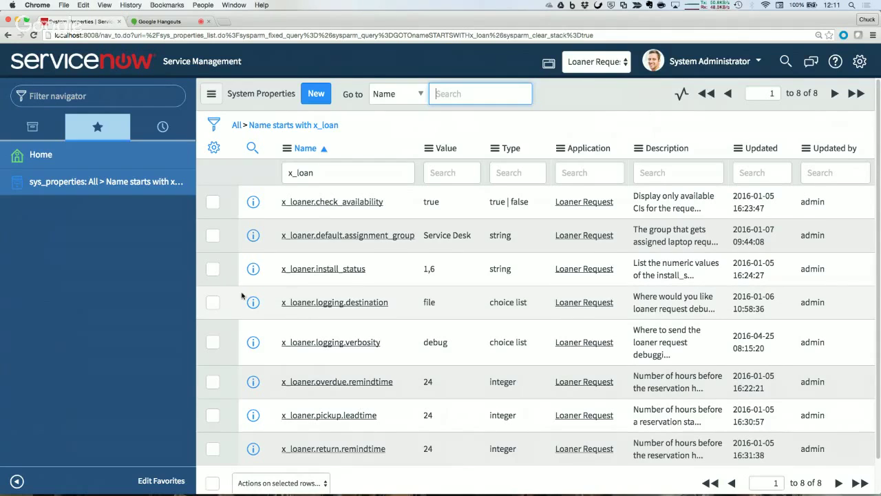
left_click(212, 301)
left_click(210, 348)
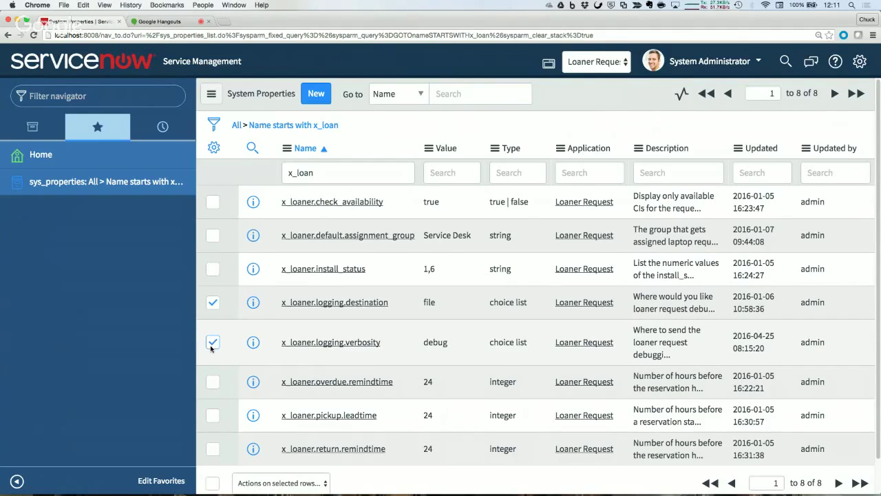
left_click(211, 345)
left_click(213, 303)
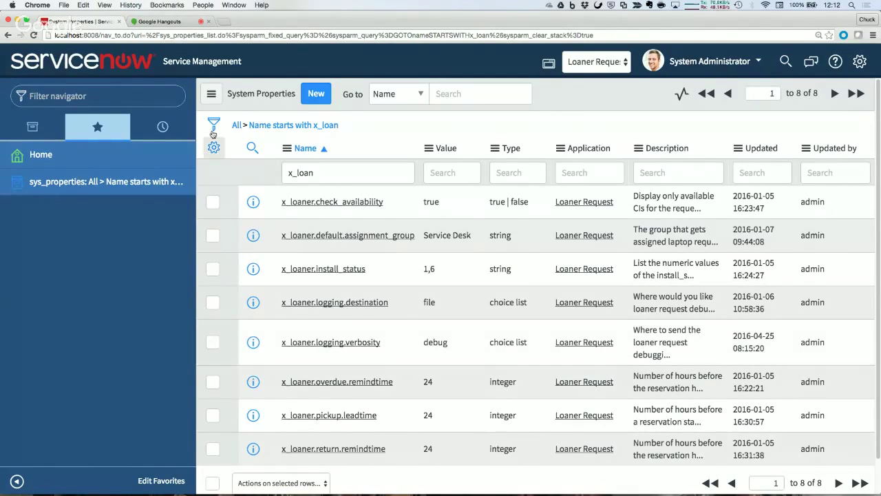
Find "categories" in the navigator and open the Categories list under System Properties.
left_click(97, 96)
type("categories")
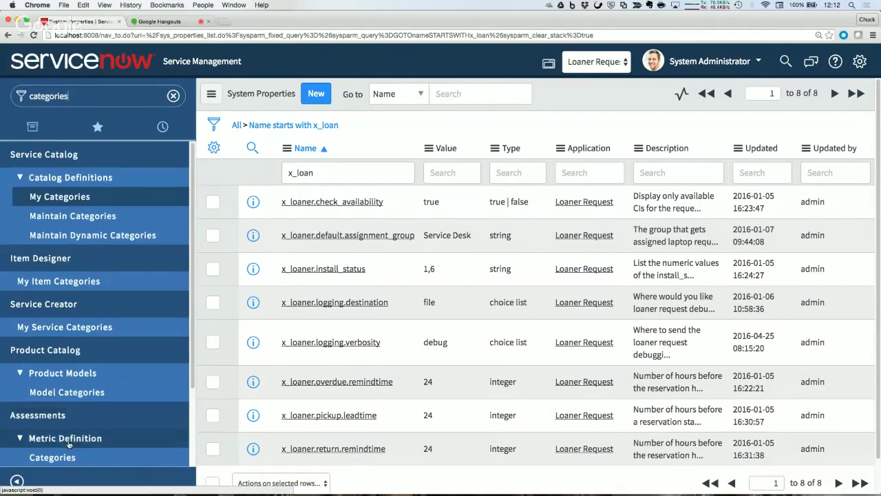
scroll(83, 427, "down", 3)
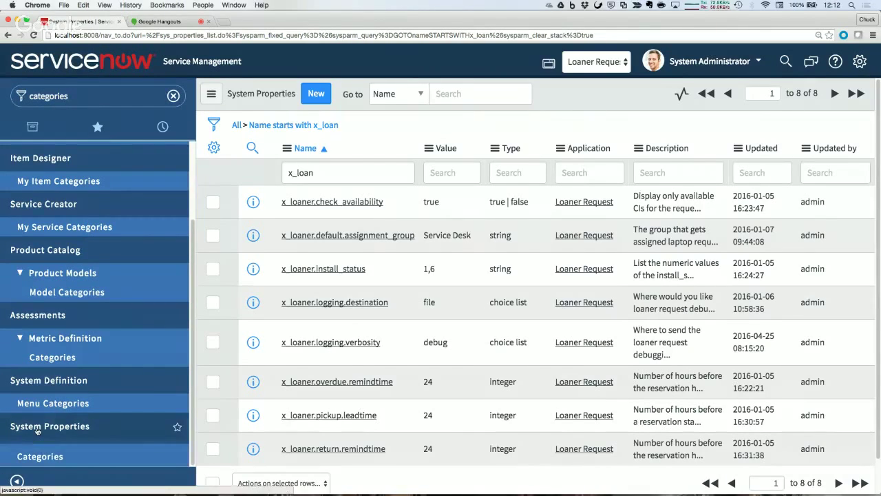
left_click(39, 456)
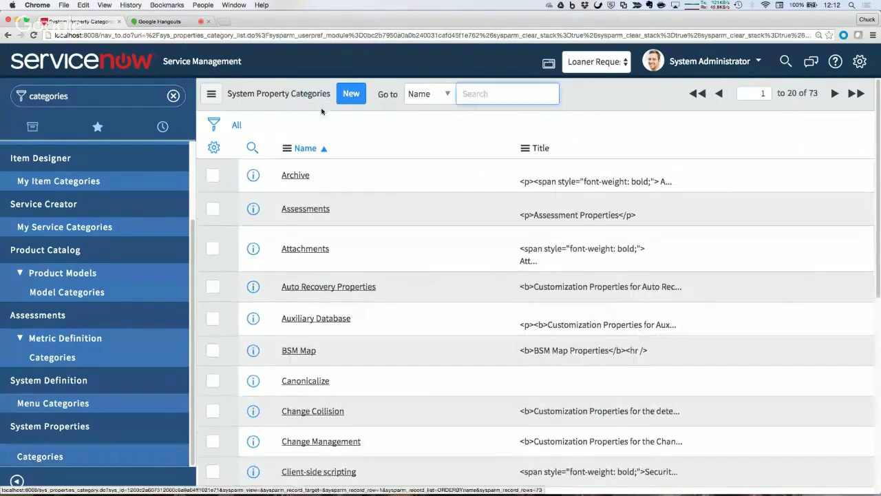
Create and save a system property category named Loaner Request with the title text "Configure the loaner app as you wish.".
left_click(351, 97)
left_click(363, 132)
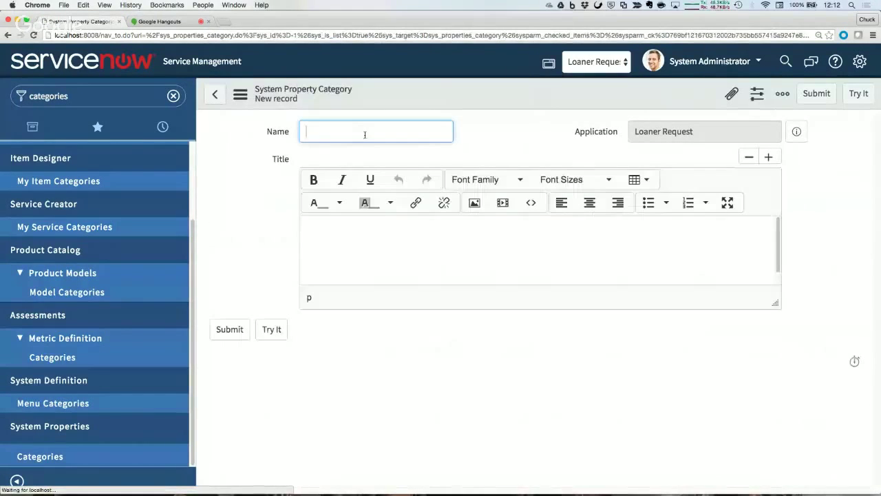
type("Loaner")
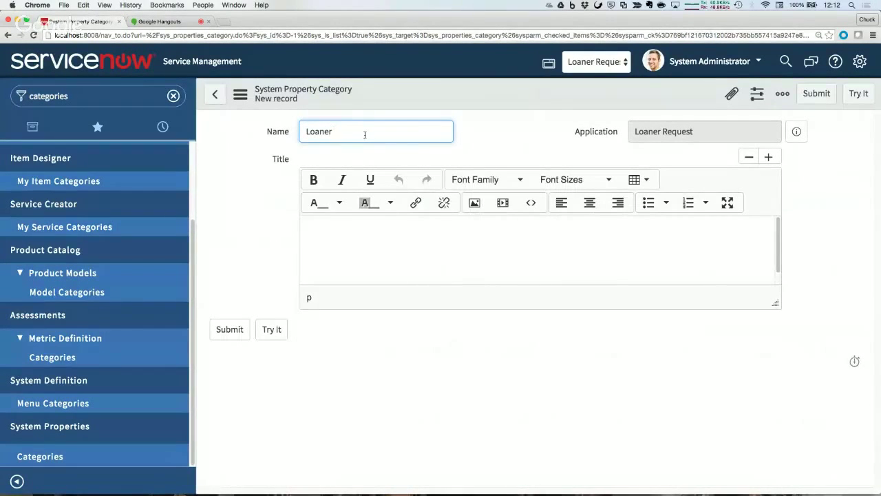
type(" Request")
left_click(361, 234)
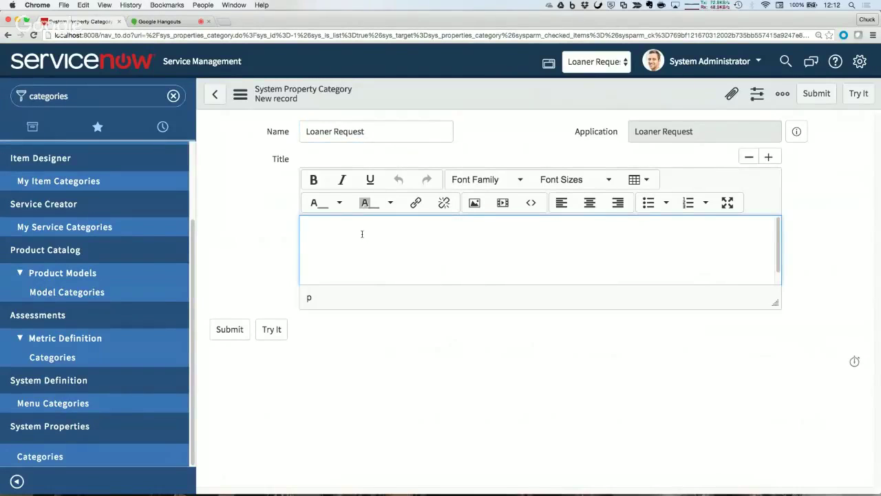
type("Configure the loaner app as you wish.")
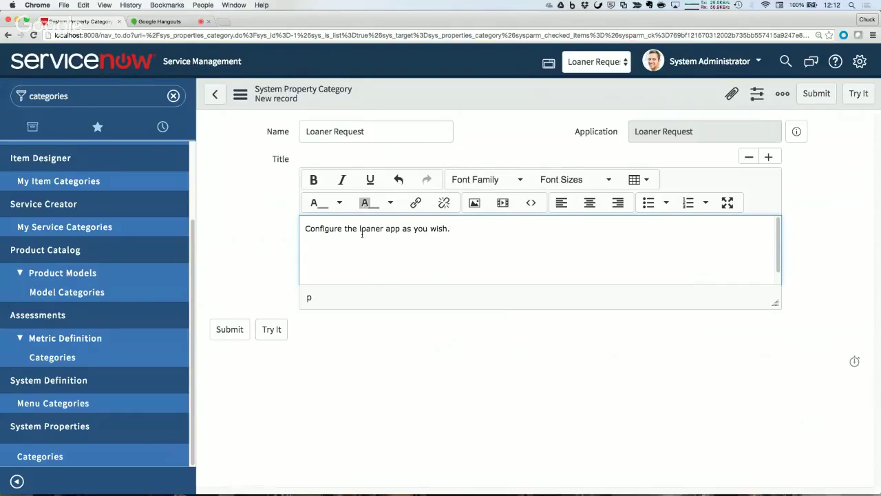
right_click(402, 93)
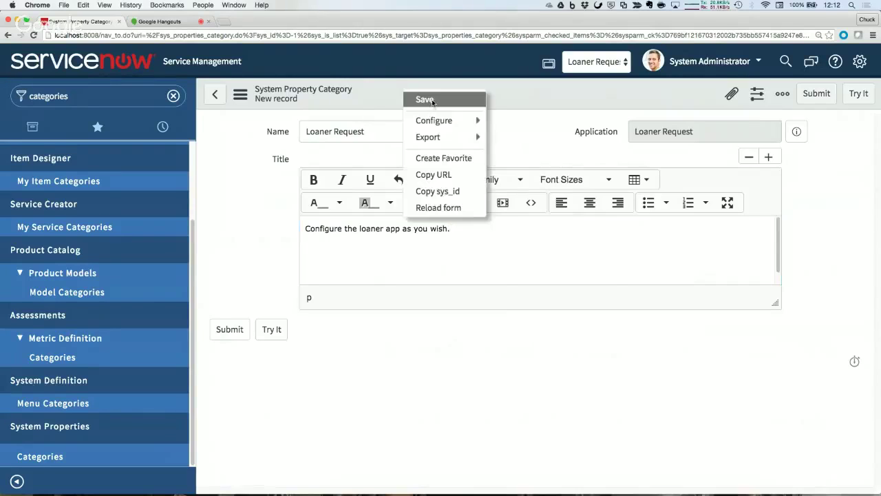
left_click(433, 103)
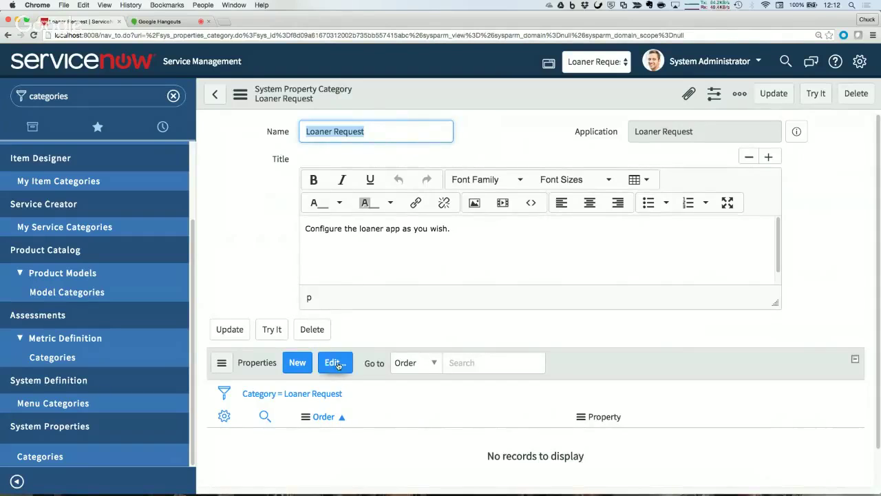
Edit the category's properties, filter the collection by "x_" and add all eight x_loaner properties to the Loaner Request list.
left_click(338, 364)
left_click(370, 223)
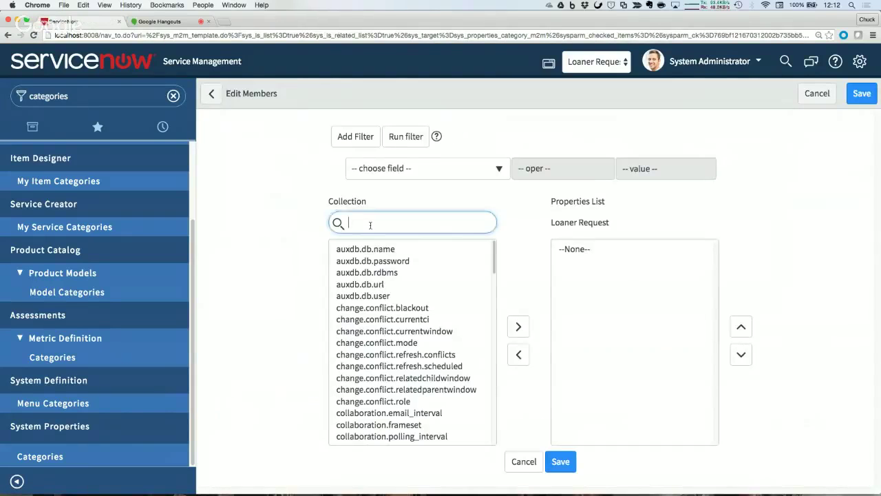
type("x_")
left_click(368, 251)
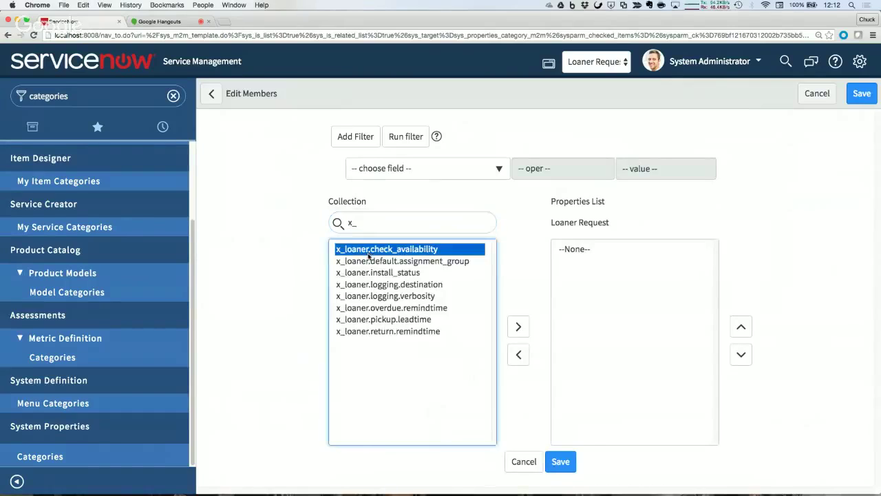
left_click(372, 331, "shift")
left_click(518, 327)
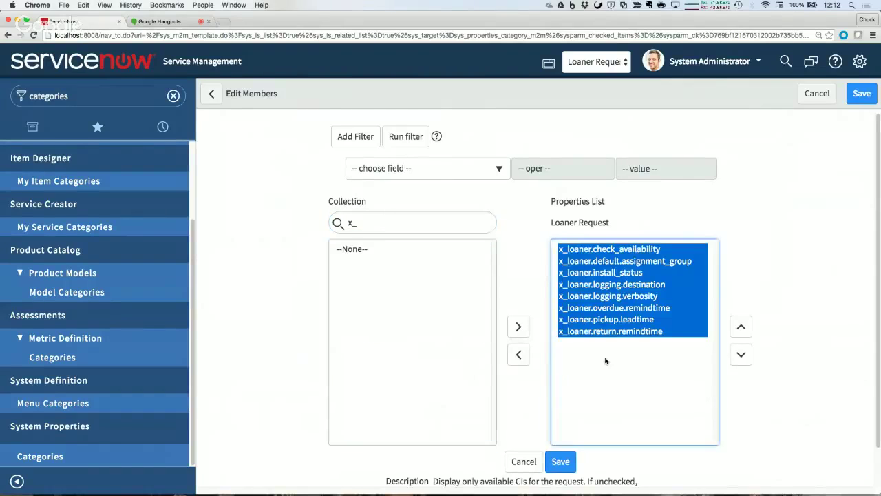
Move x_loaner.logging.verbosity and x_loaner.logging.destination to the end of the Loaner Request properties list and save the members.
left_click(606, 227)
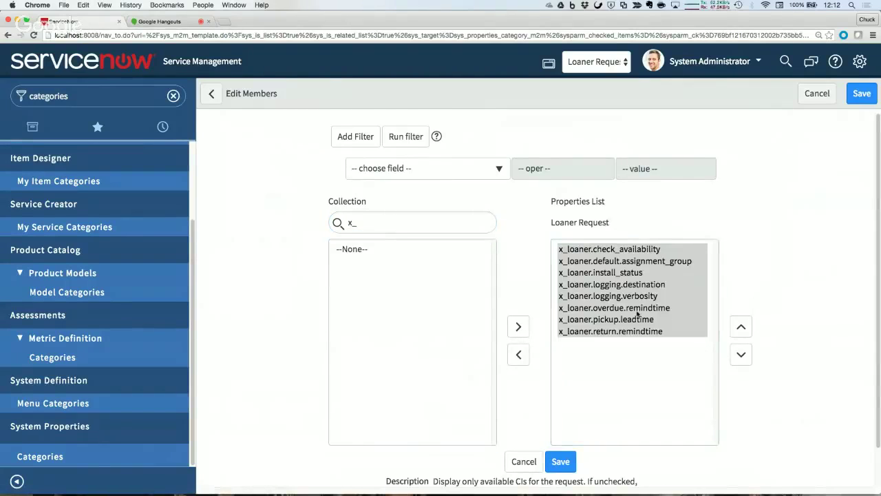
left_click(637, 285)
left_click(637, 296, "shift")
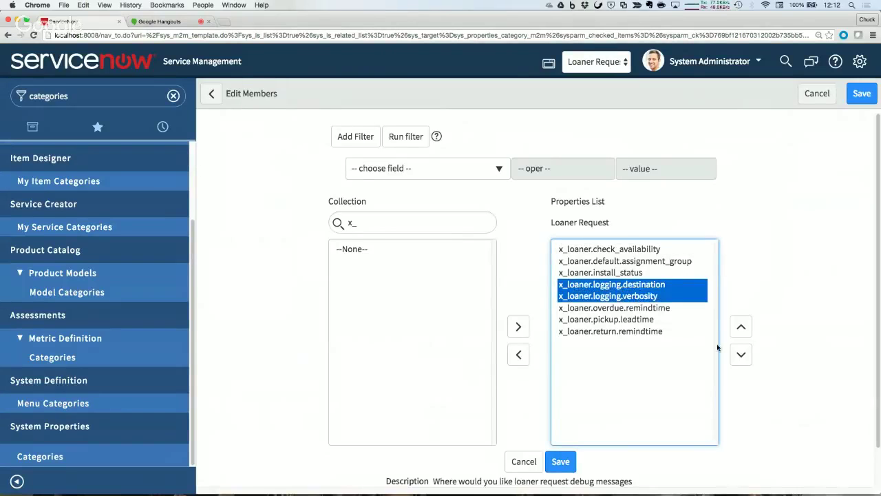
left_click(741, 355)
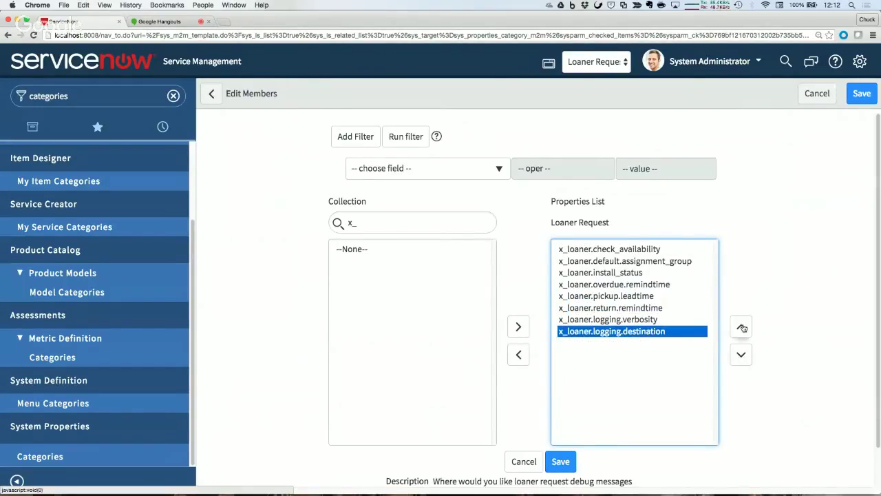
left_click(637, 286)
left_click(637, 296)
left_click(636, 309)
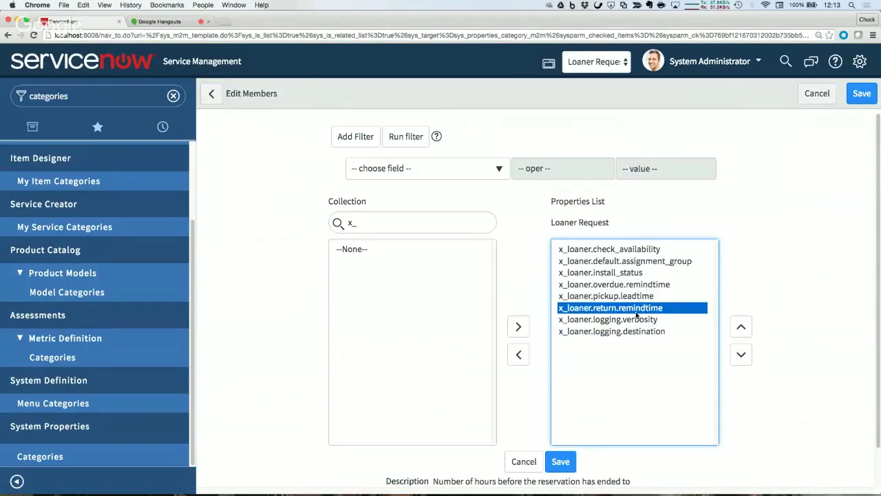
left_click(638, 289, "shift")
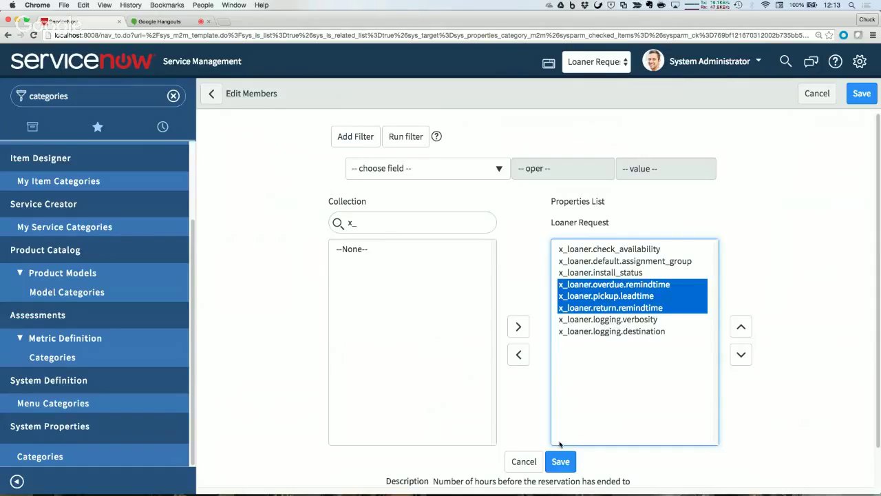
left_click(561, 461)
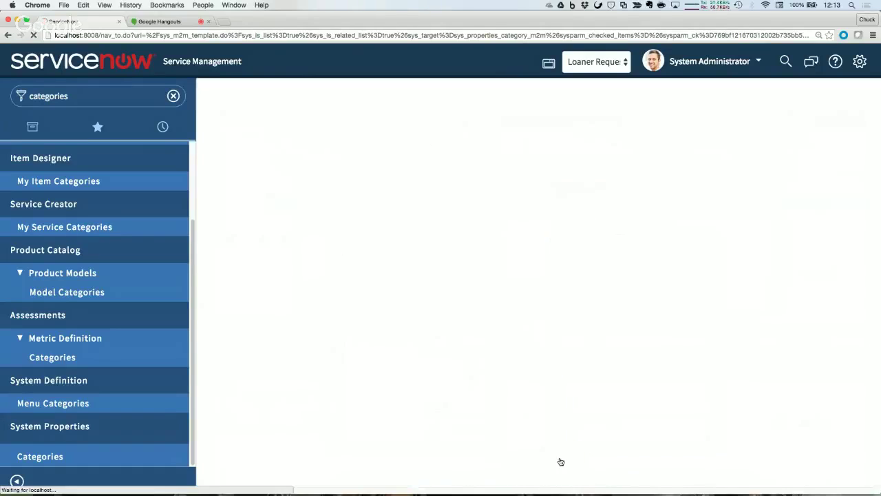
Format the whole title text of the Loaner Request category as bold, blue and 12pt.
scroll(482, 344, "down", 5)
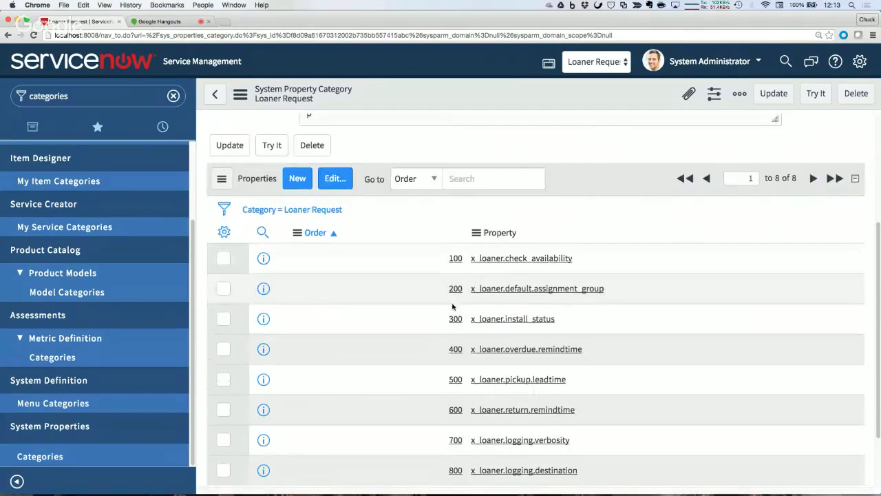
scroll(441, 399, "down", 1)
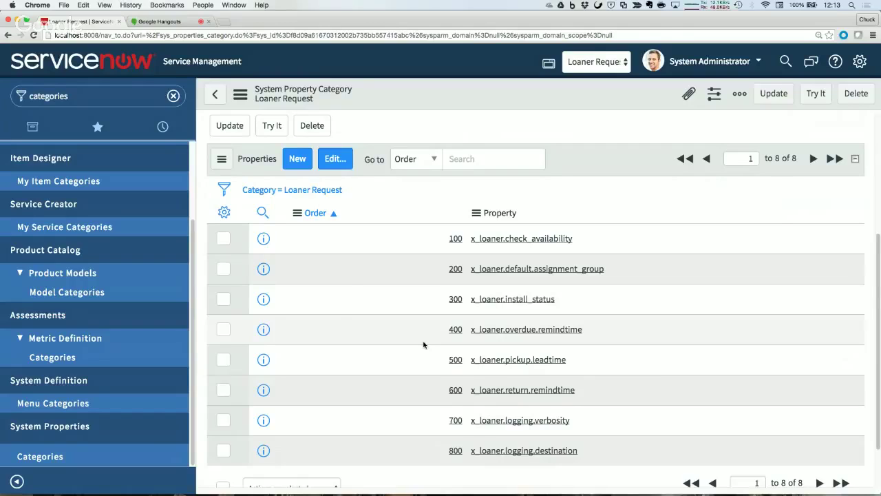
scroll(423, 345, "up", 5)
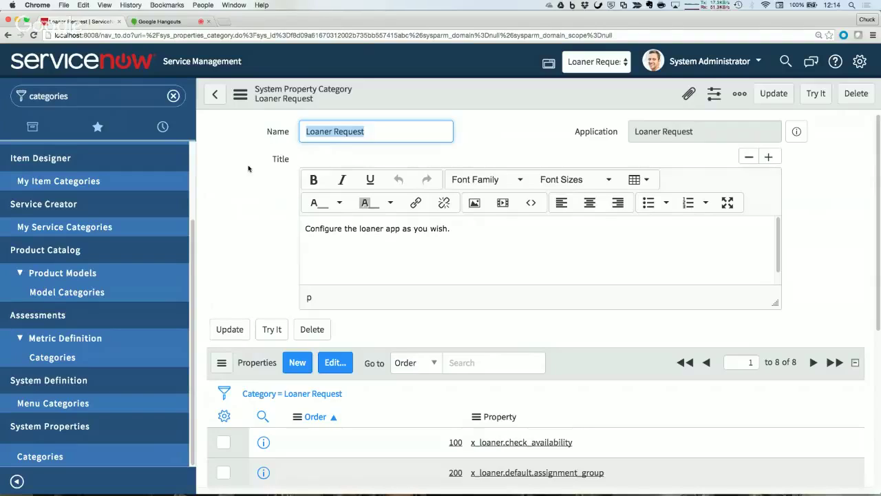
scroll(248, 194, "down", 1)
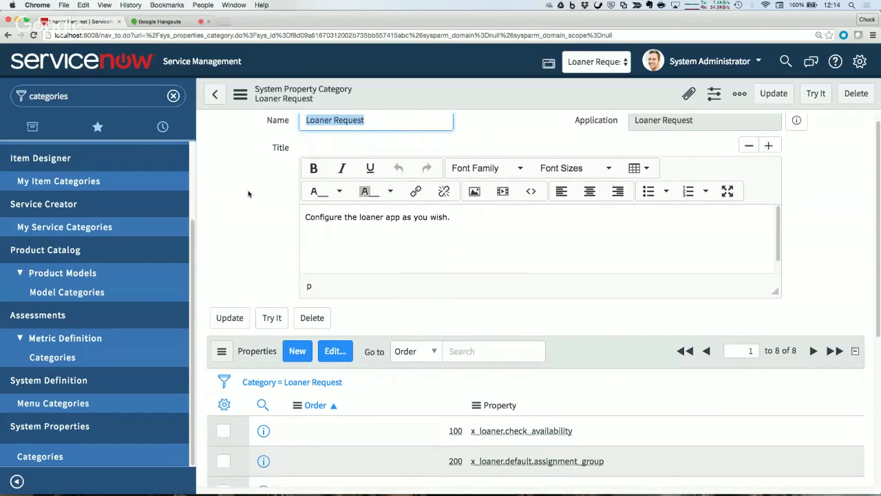
scroll(249, 194, "down", 3)
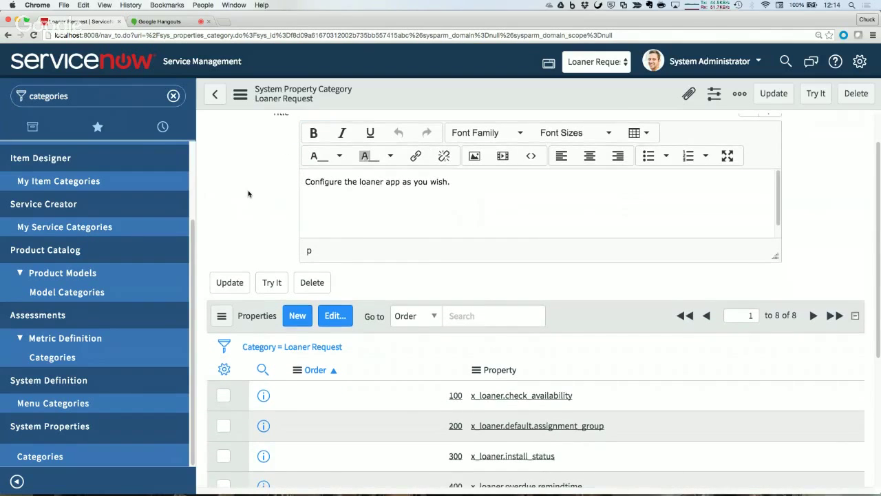
scroll(248, 195, "up", 3)
triple_click(318, 215)
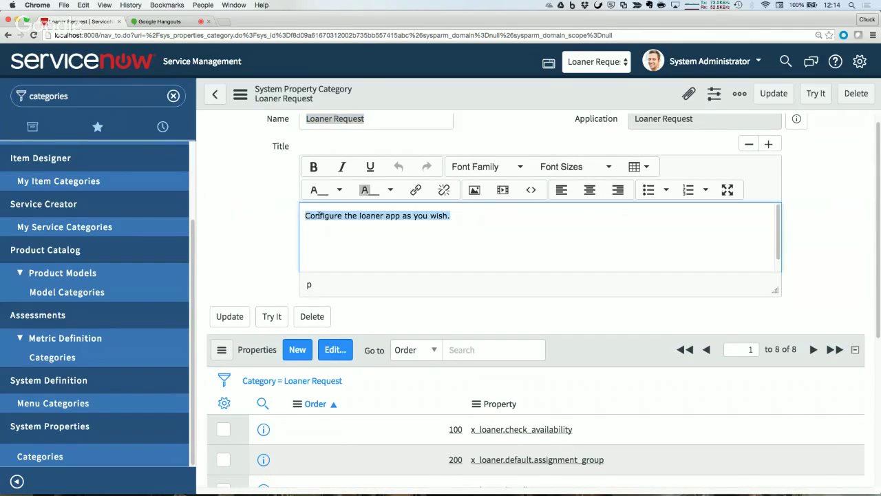
left_click(315, 168)
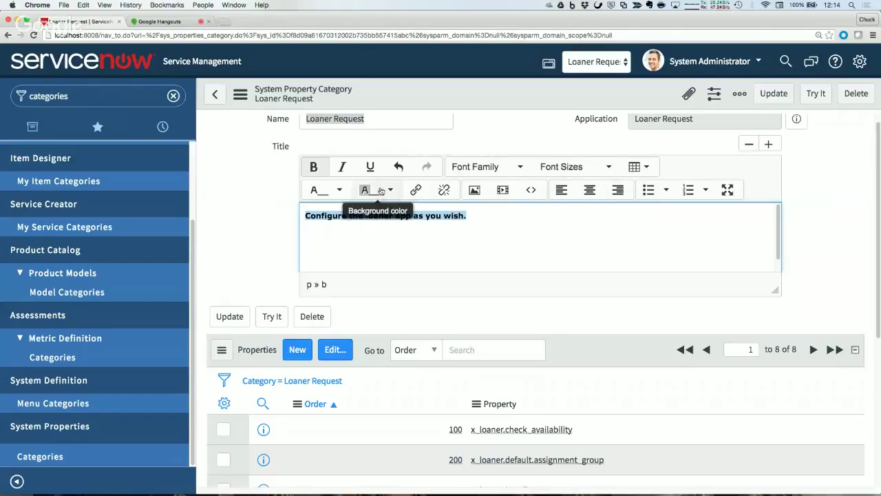
left_click(339, 190)
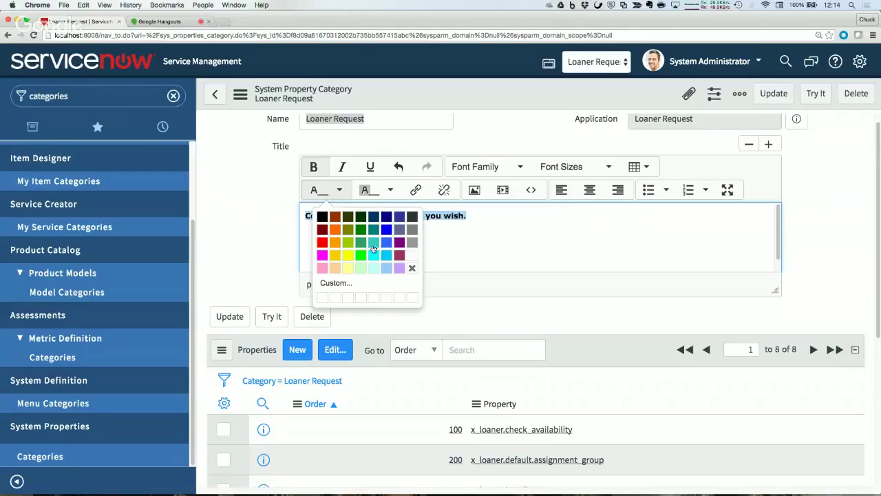
left_click(388, 229)
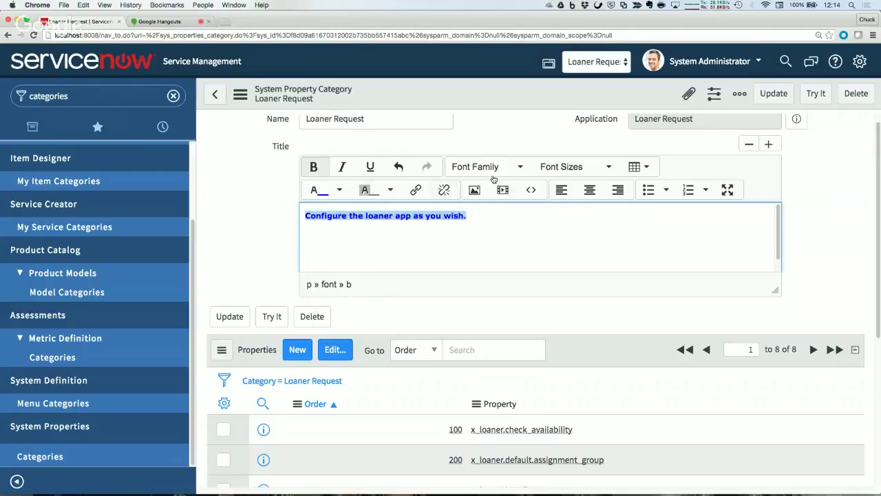
left_click(561, 167)
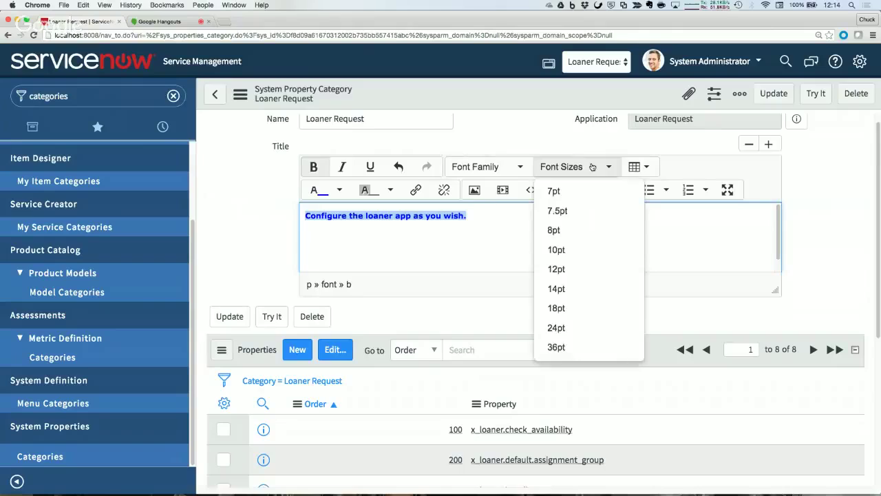
left_click(570, 270)
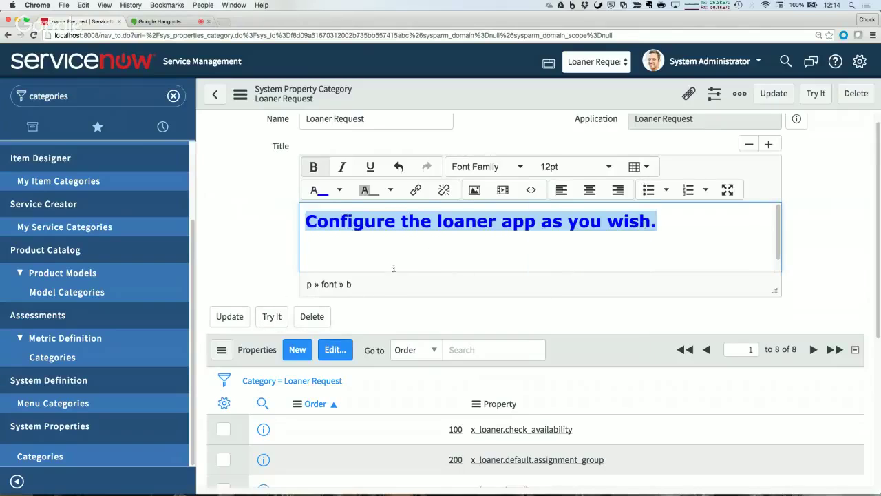
Underline the words "loaner app" in the title and save the category record.
left_click_drag(437, 220, 535, 220)
key("super+u")
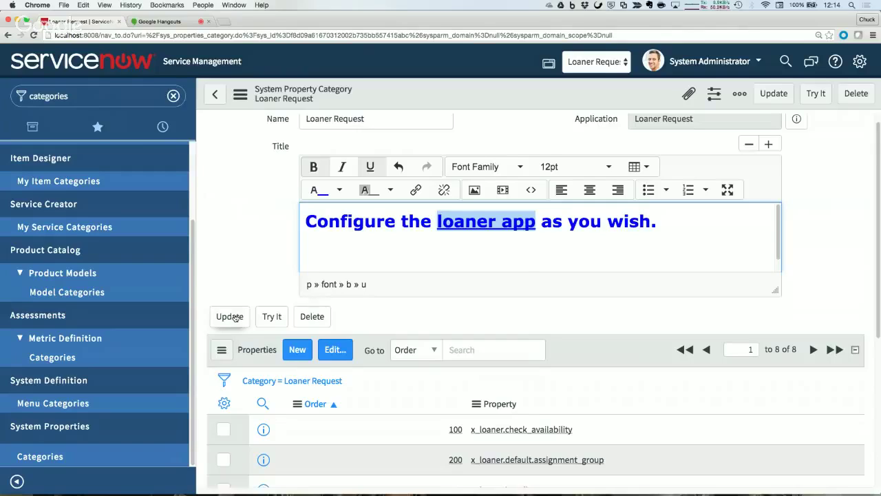
right_click(376, 92)
left_click(403, 94)
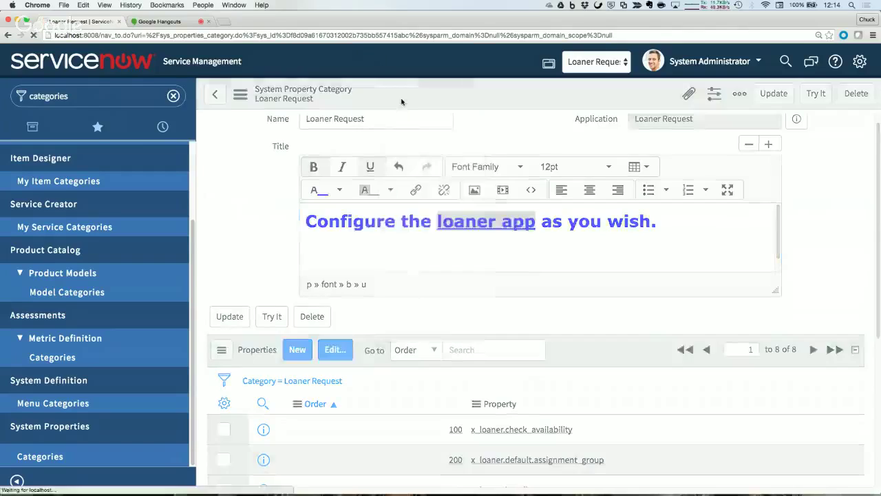
Try out the Loaner Request category by opening its property configuration page in a separate window.
left_click(272, 329)
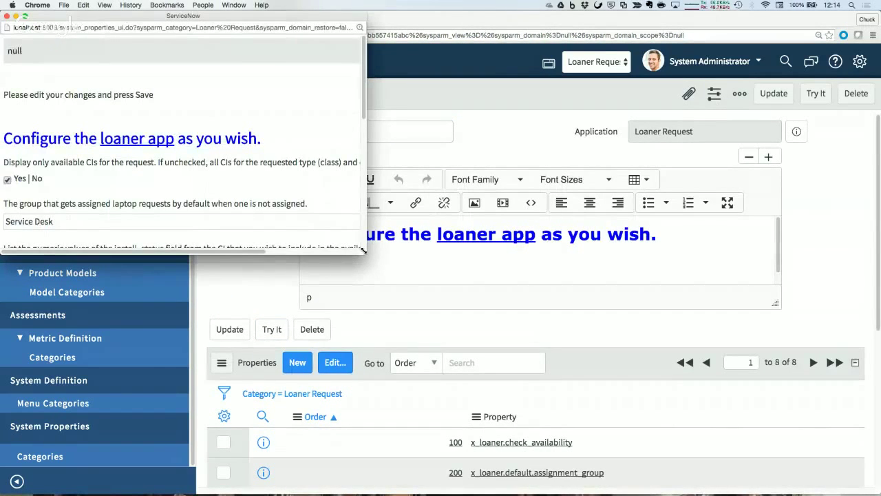
Enlarge the properties page window and review every loaner property field down to the debug message settings.
left_click_drag(366, 253, 524, 464)
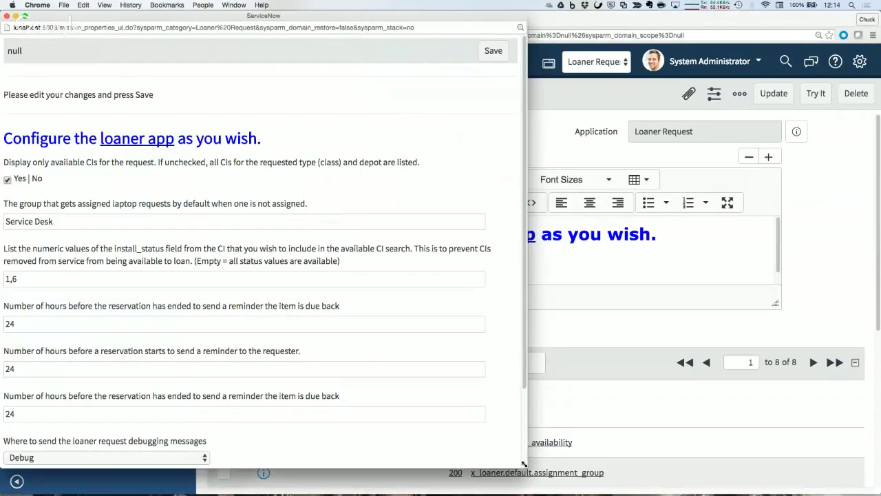
scroll(356, 300, "down", 3)
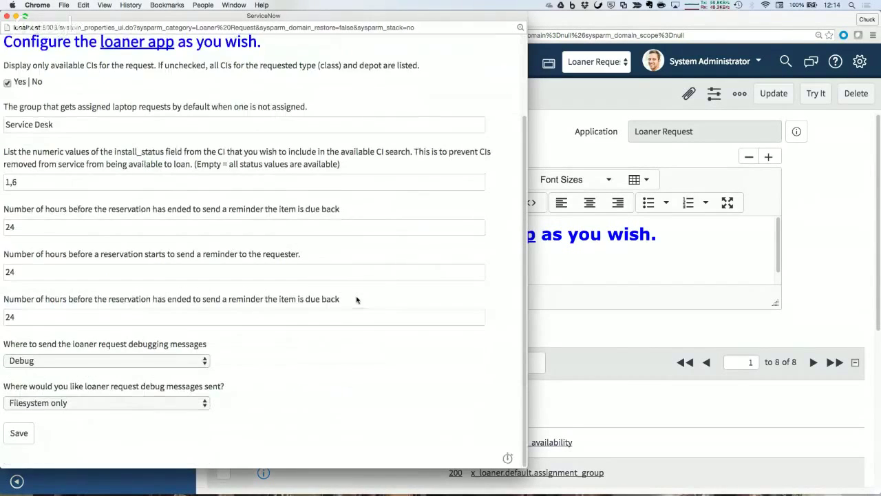
scroll(357, 300, "up", 3)
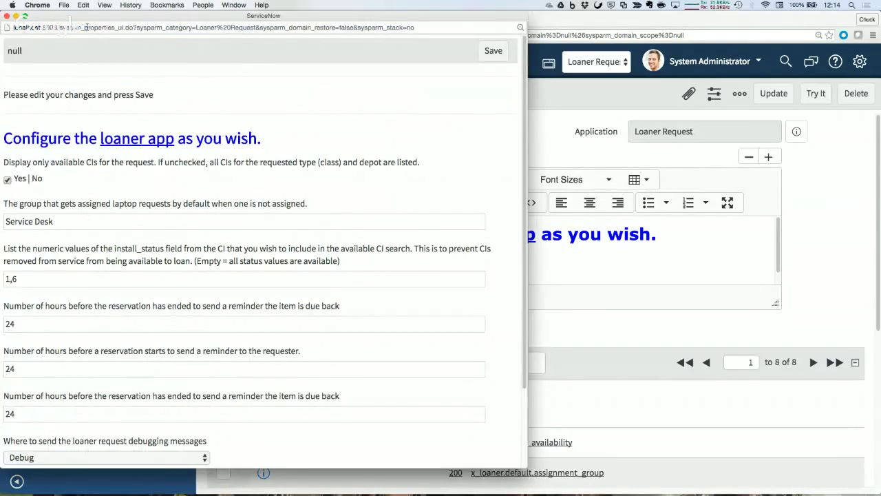
Select the page address from the properties_ui.do page name through the Loaner%20Request category parameter, and close the preview window.
left_click_drag(60, 28, 357, 28)
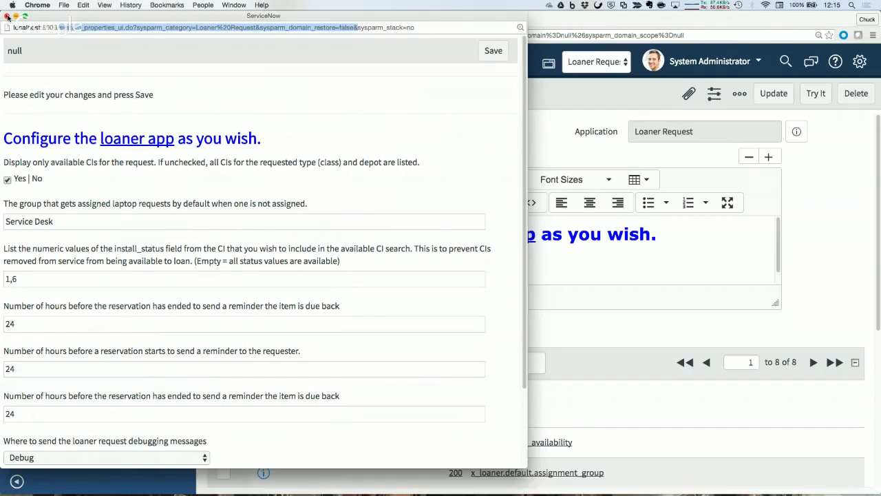
left_click(98, 27)
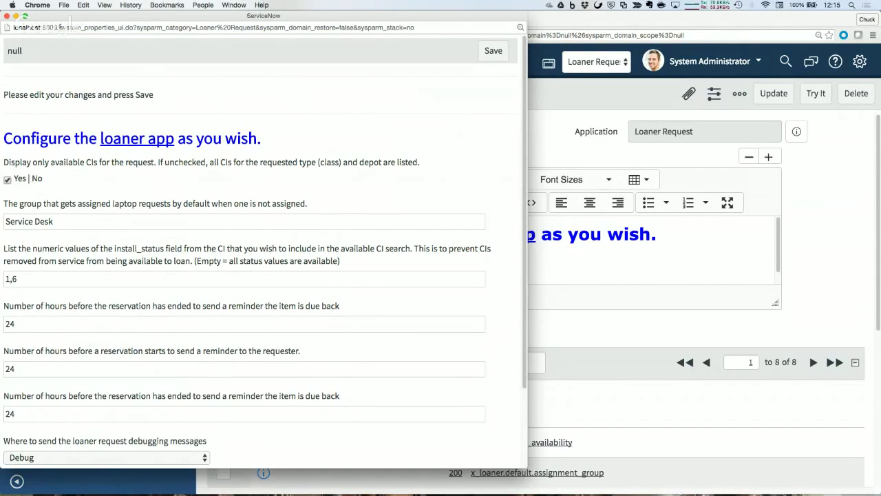
left_click_drag(60, 27, 258, 27)
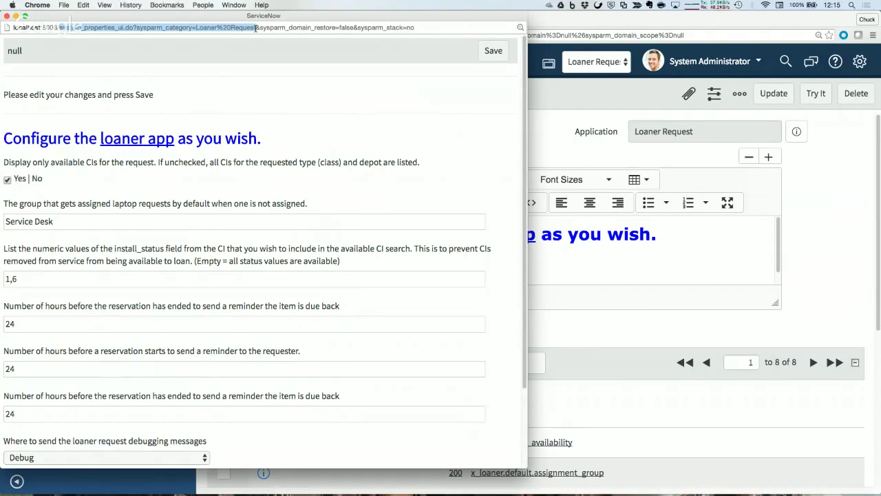
key("super+w")
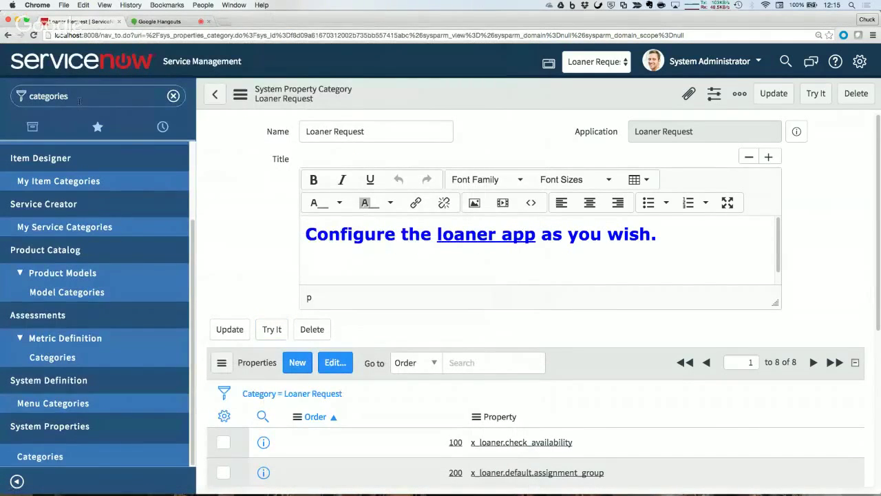
Find Studio in the application navigator, load the Loaner Request application in it and enlarge its window.
left_click(80, 101)
type("stud")
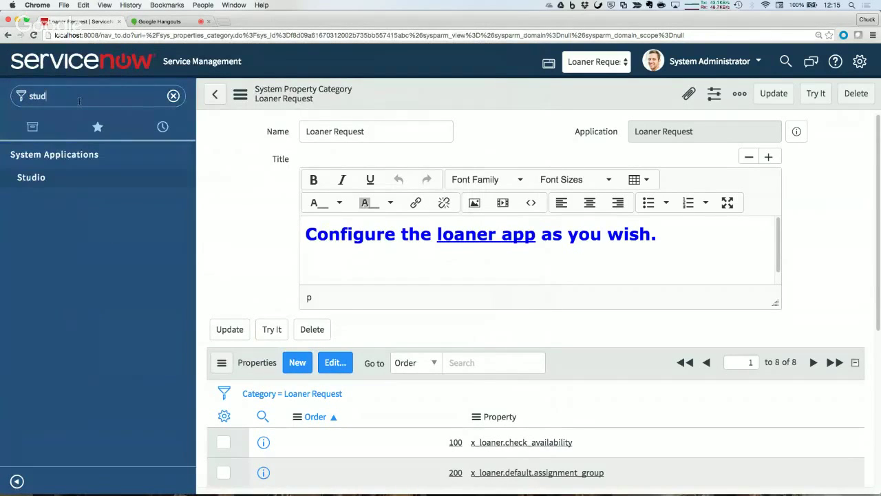
left_click(29, 178)
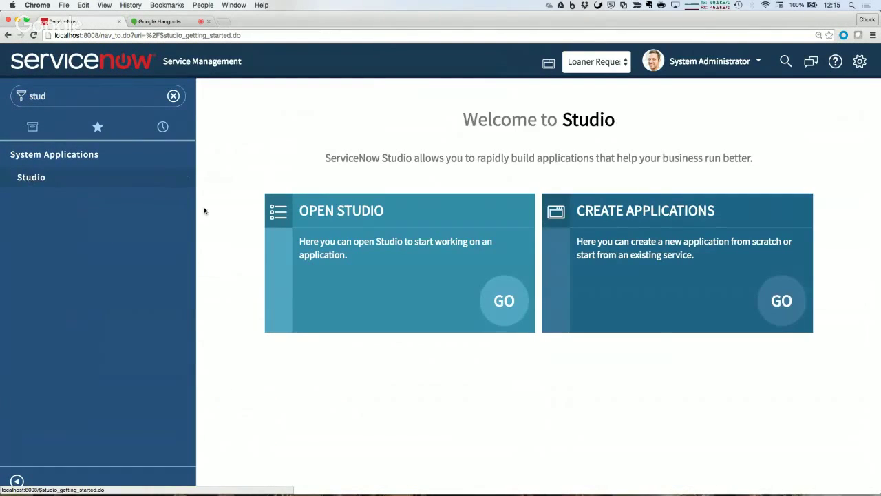
left_click(329, 216)
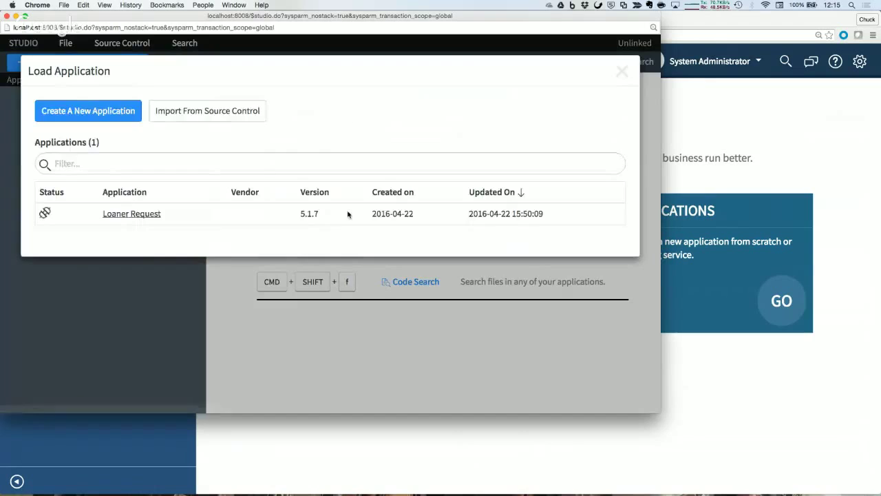
left_click(146, 214)
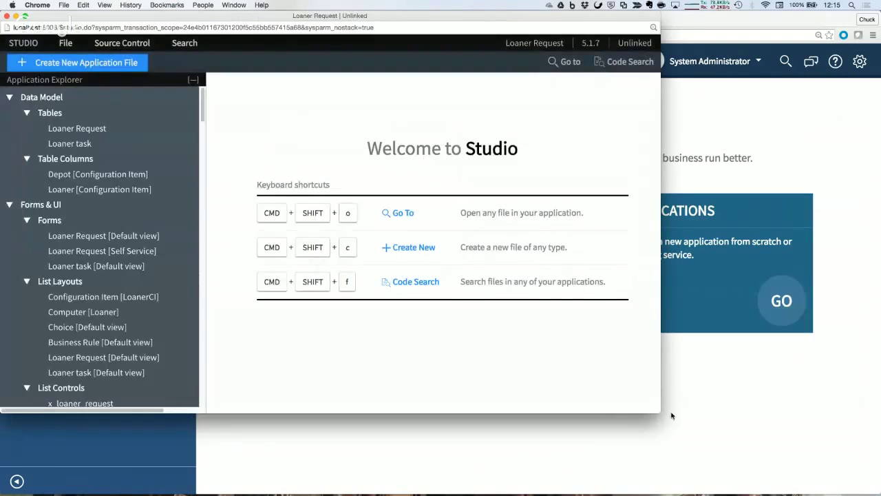
left_click_drag(659, 413, 859, 474)
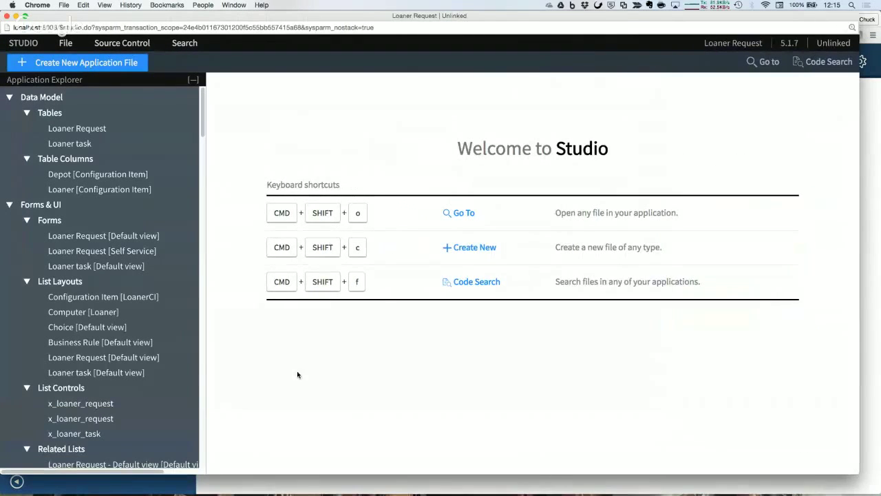
Collapse the Application Explorer tree and expand Properties down to the contents of System Property Categories.
left_click(193, 80)
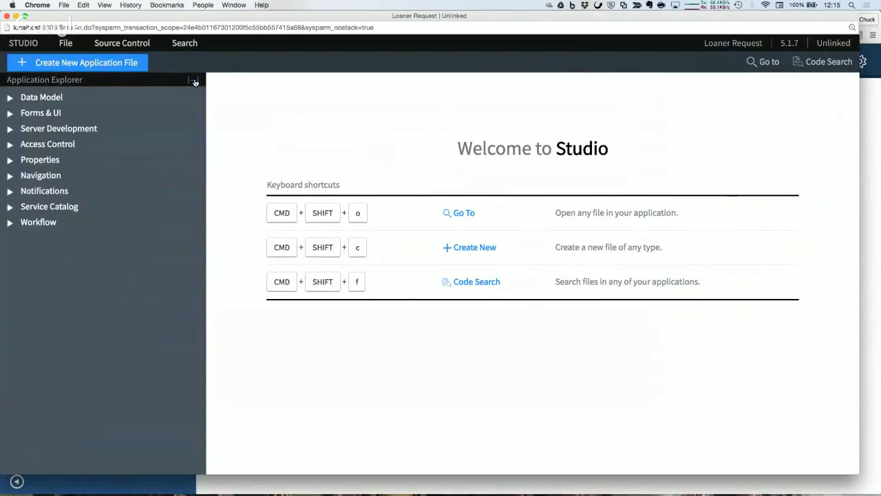
left_click(9, 160)
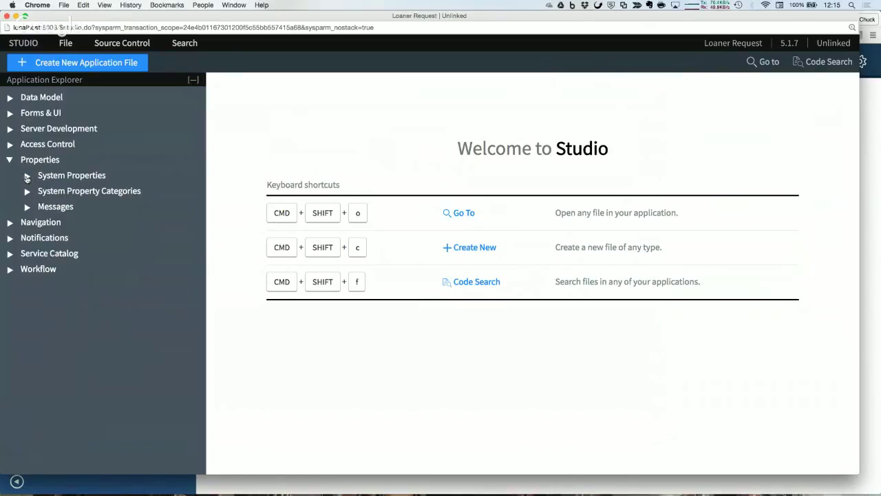
left_click(26, 196)
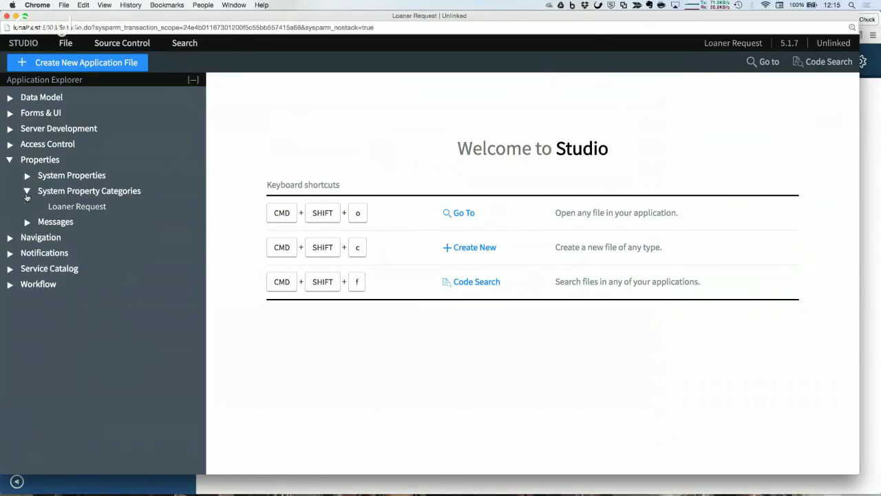
Look up the System Property Category file type among the Properties files that can be created, and close the dialog.
left_click(88, 62)
left_click(151, 254)
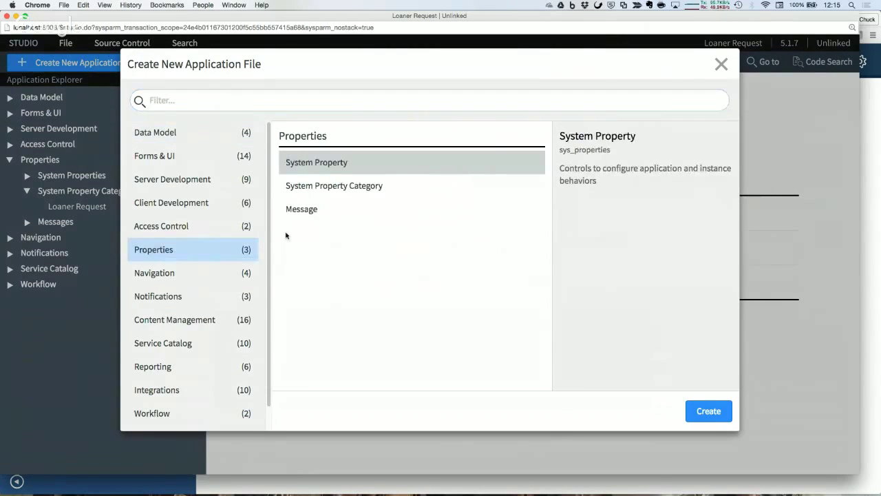
left_click(367, 187)
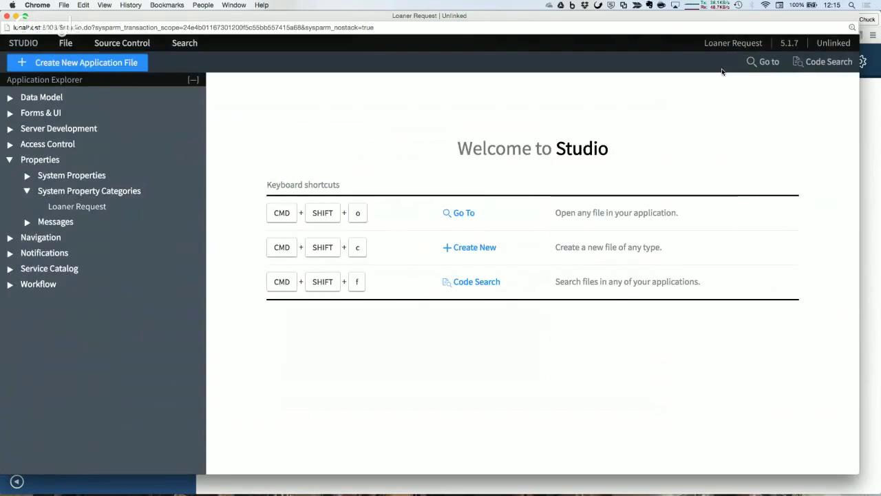
left_click(721, 64)
Expand System Properties in the Application Explorer to list the x_loaner properties.
left_click(55, 177)
left_click(73, 178)
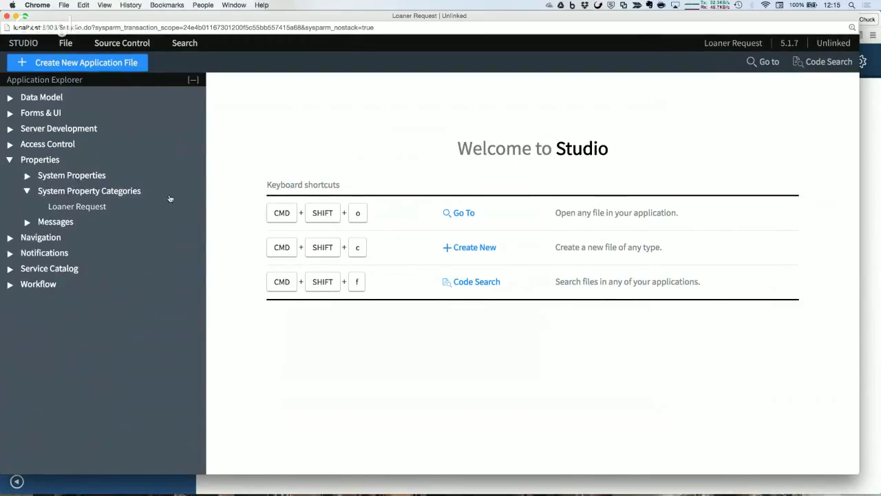
left_click(36, 178)
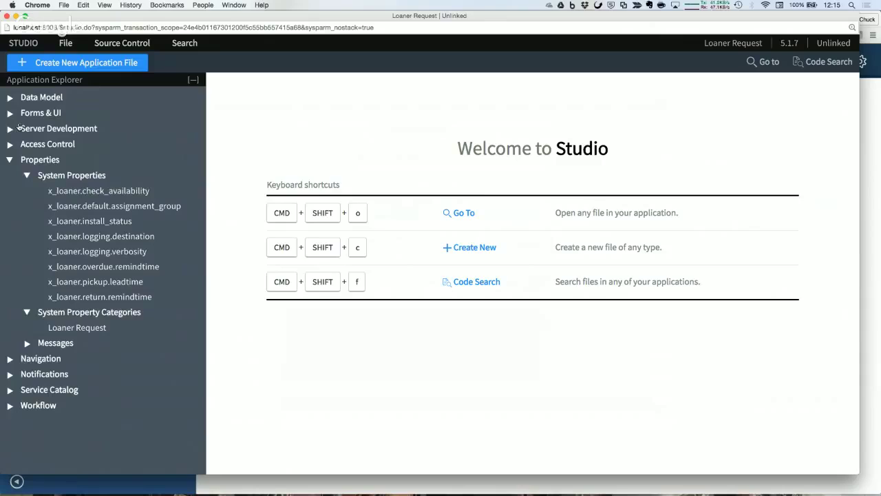
Open the Loaner Request application menu record from the Navigation section of the Application Explorer.
left_click(11, 358)
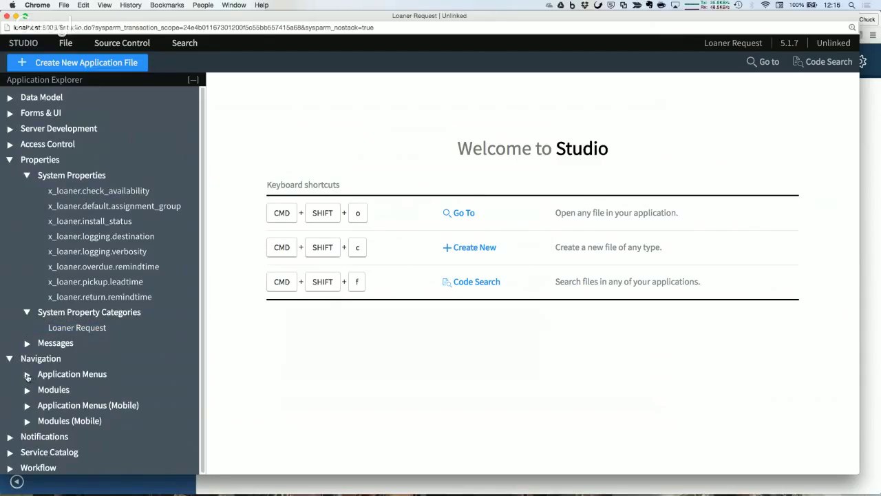
left_click(28, 376)
left_click(78, 390)
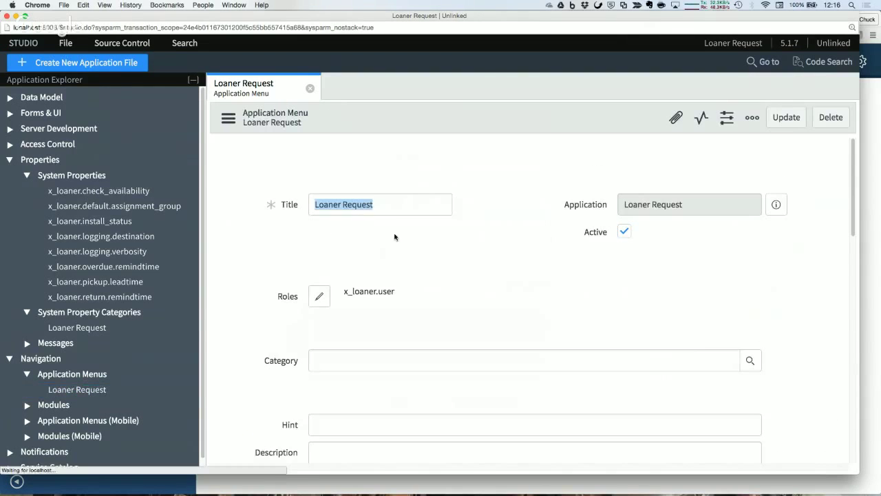
scroll(434, 236, "down", 2)
Switch to the main ServiceNow window and filter the application navigator for "loaner" to check the app's modules.
key("super+grave")
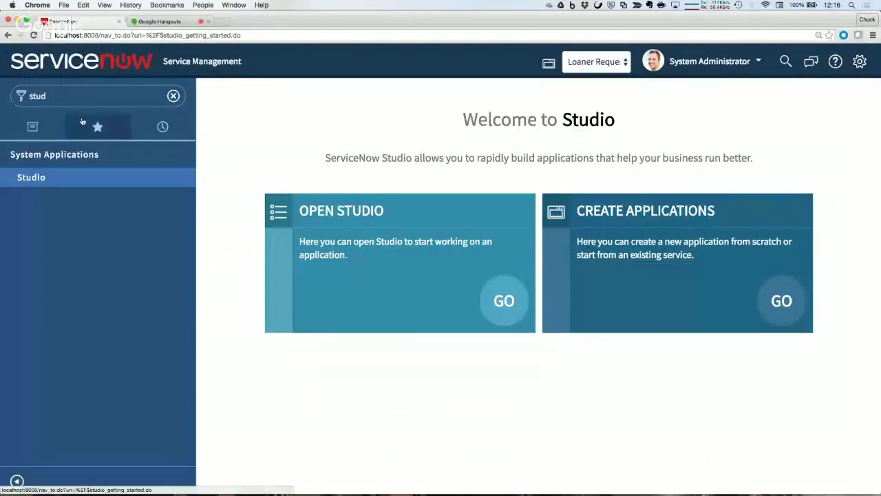
double_click(79, 97)
key("BackSpace")
type("lo")
key("BackSpace")
key("BackSpace")
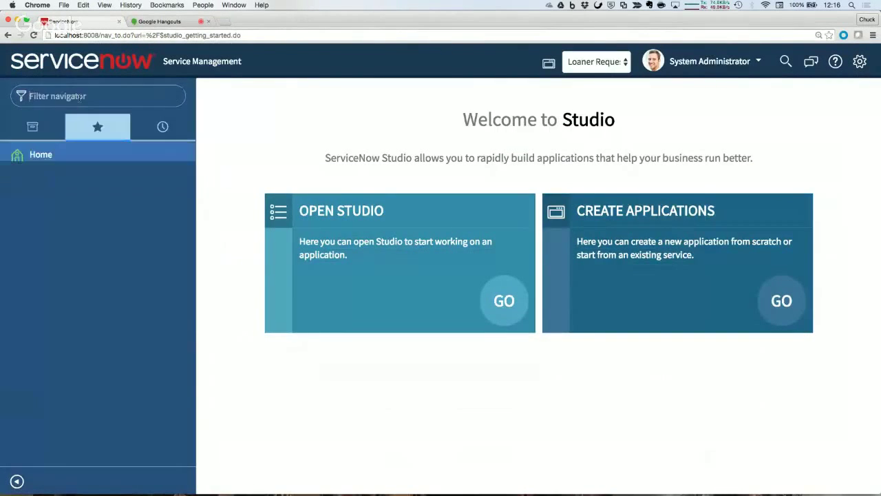
type("loaner")
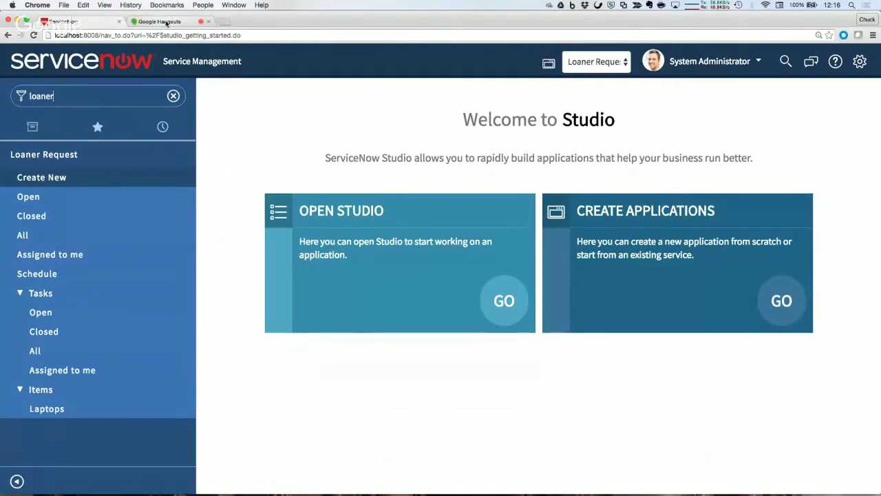
Return to Studio and start a new module in the Loaner Request menu, titled Administration with order 3000.
key("super+grave")
scroll(436, 314, "down", 10)
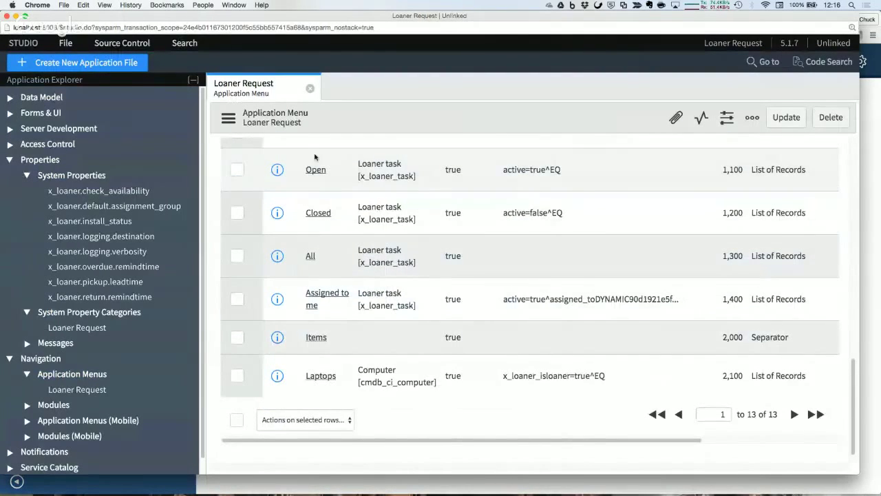
scroll(316, 191, "up", 5)
scroll(315, 191, "up", 4)
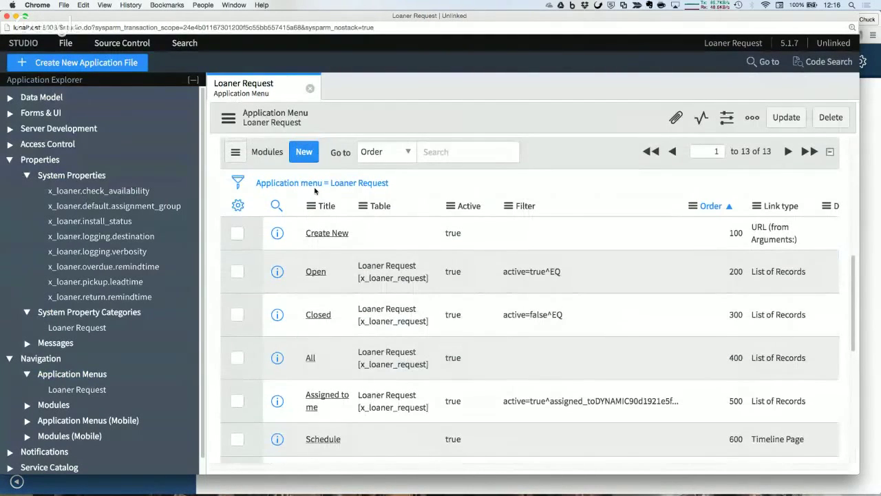
left_click(303, 152)
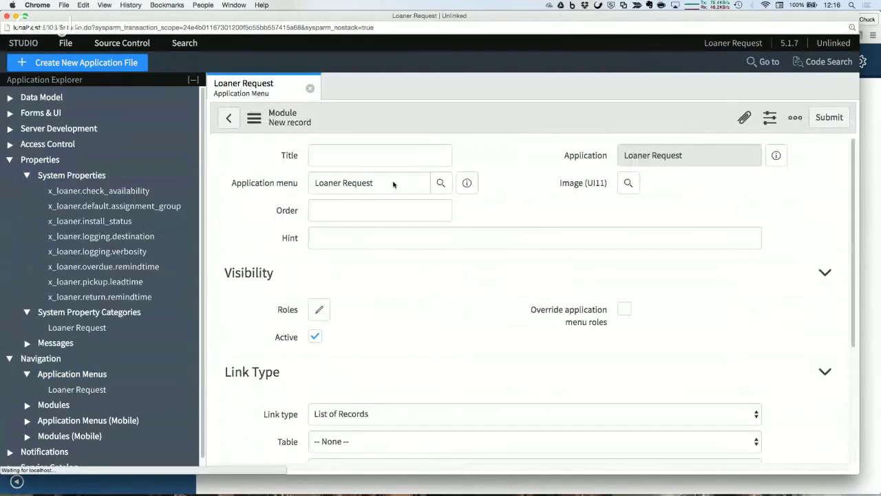
type("Administration")
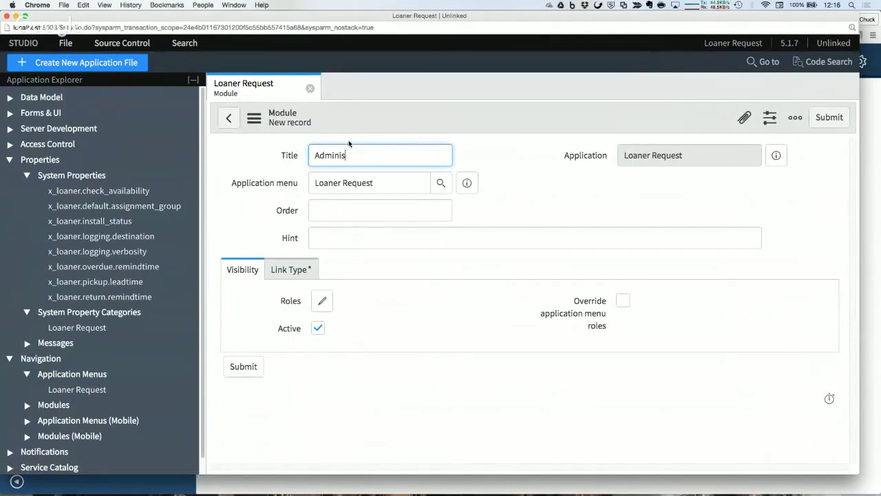
left_click(354, 213)
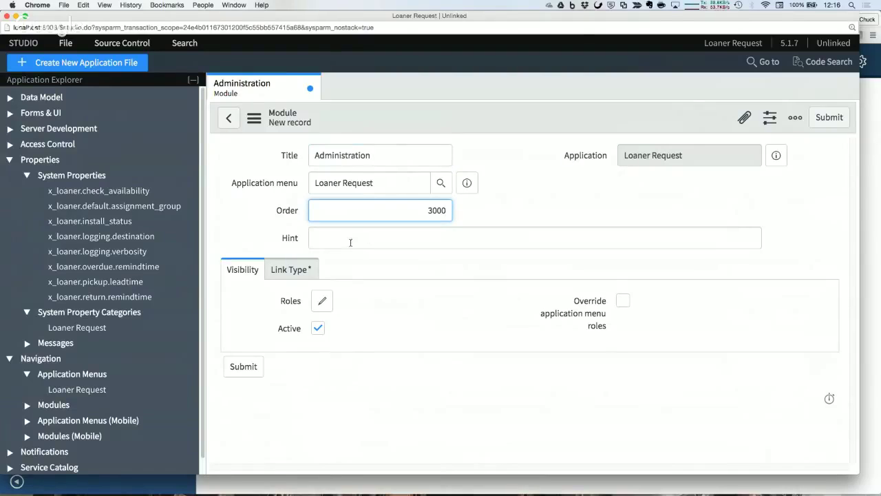
Set the Administration module's link type to Separator and submit the record.
left_click(307, 269)
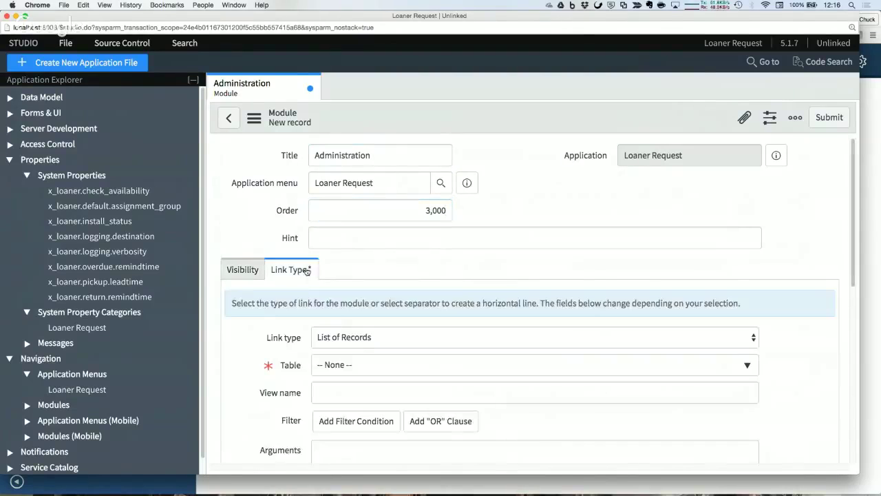
left_click(358, 338)
left_click(357, 409)
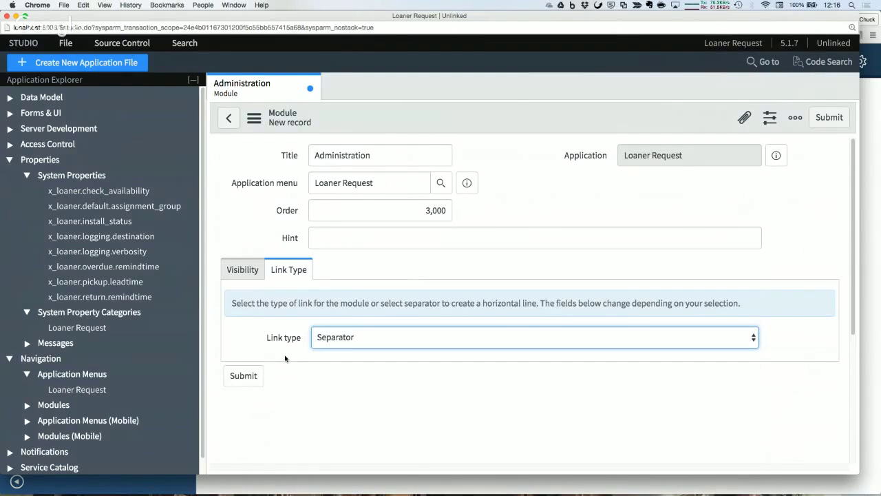
left_click(245, 375)
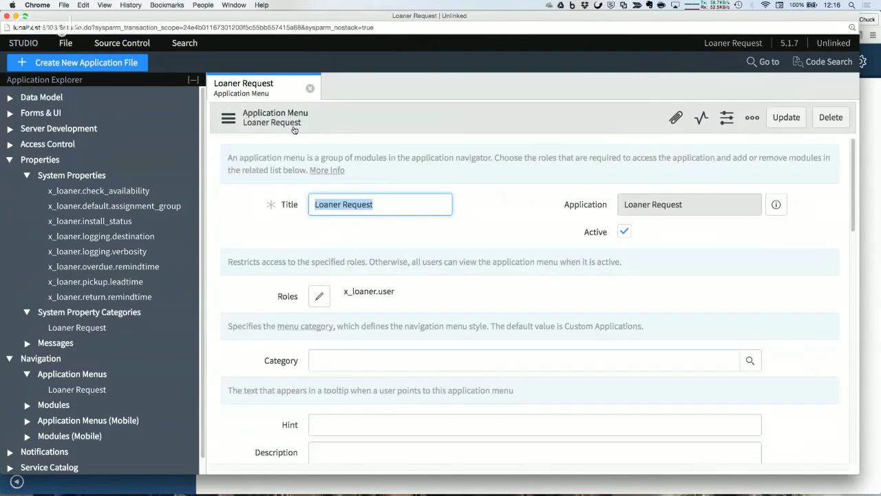
Add another module to the Loaner Request application menu, titled Properties with order 3100.
scroll(289, 282, "down", 5)
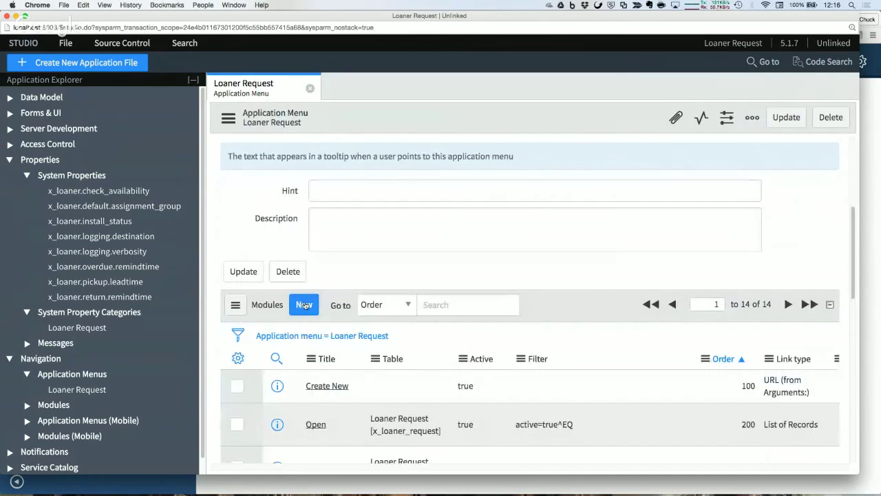
left_click(304, 304)
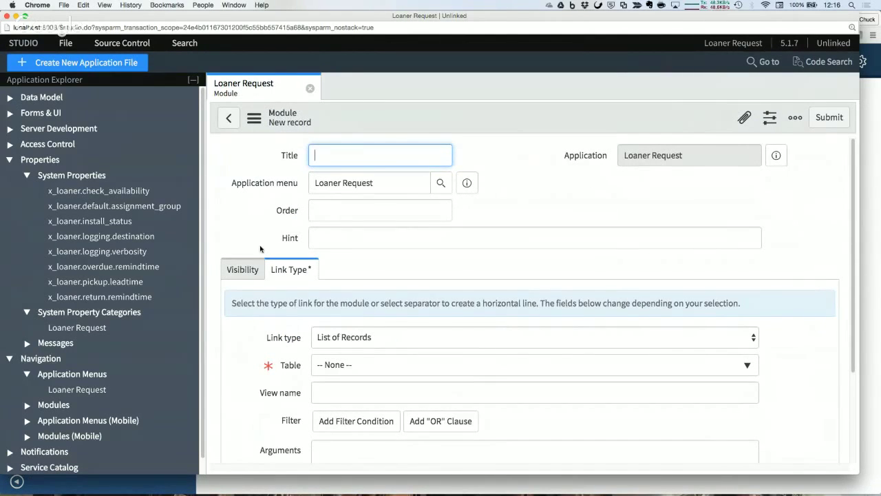
type("roperties")
key("BackSpace")
key("BackSpace")
key("BackSpace")
left_click(405, 208)
type("31000")
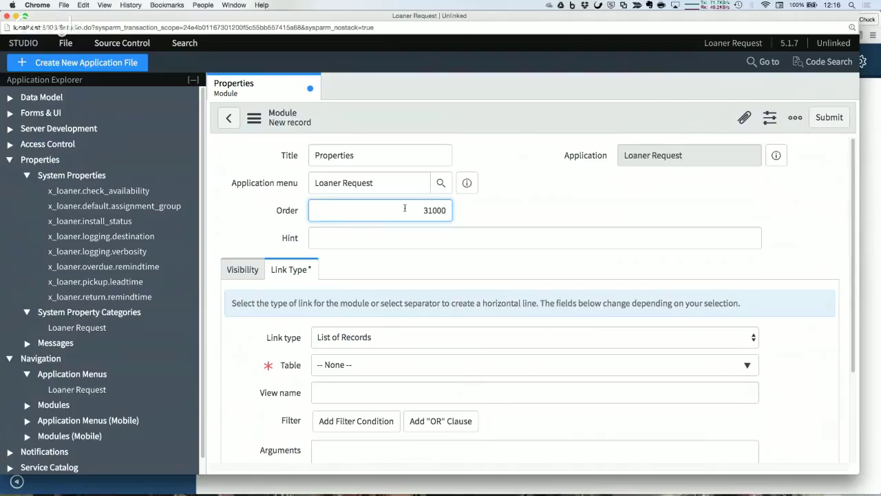
key("BackSpace")
left_click(521, 202)
Restrict the new Properties module's visibility to the admin role and return to its link type settings.
scroll(437, 193, "down", 2)
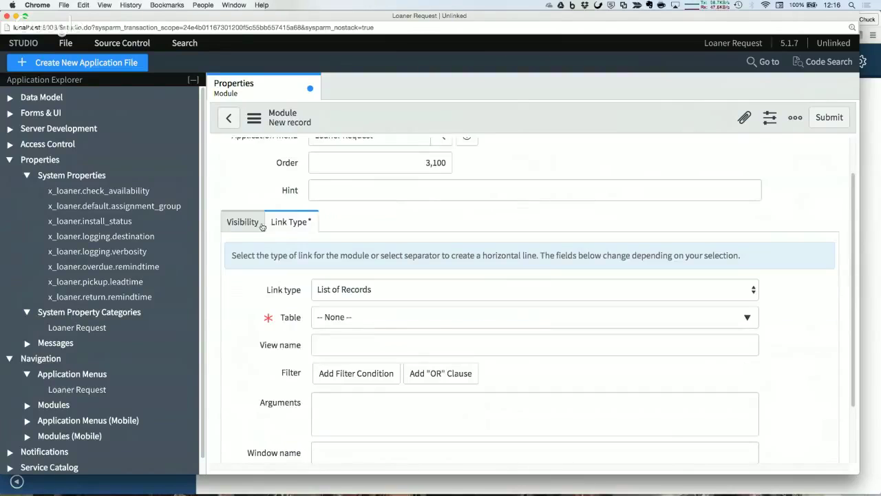
left_click(237, 226)
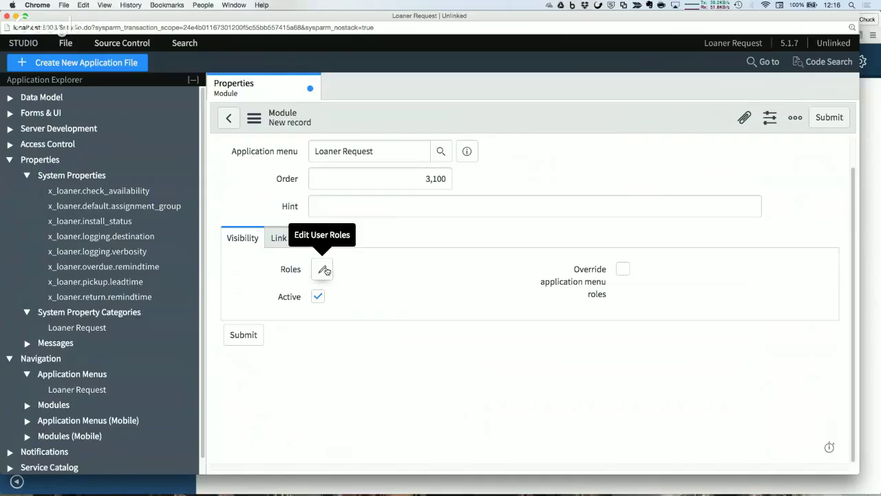
left_click(323, 269)
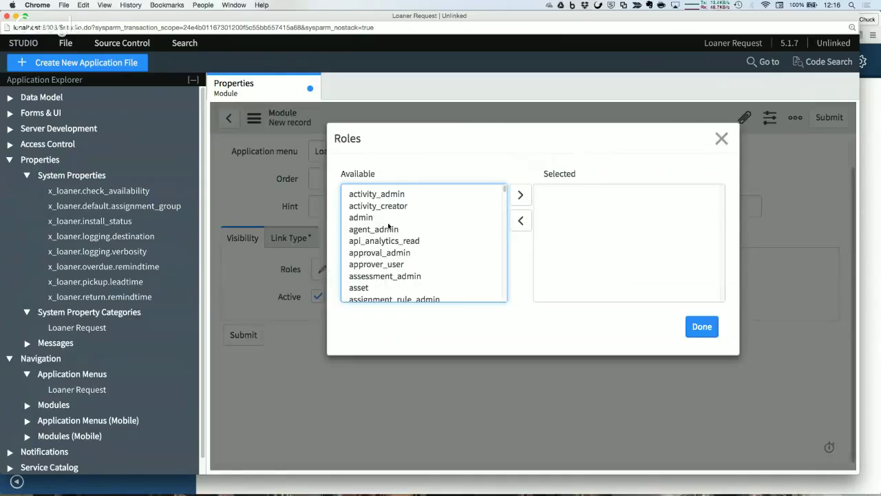
double_click(375, 222)
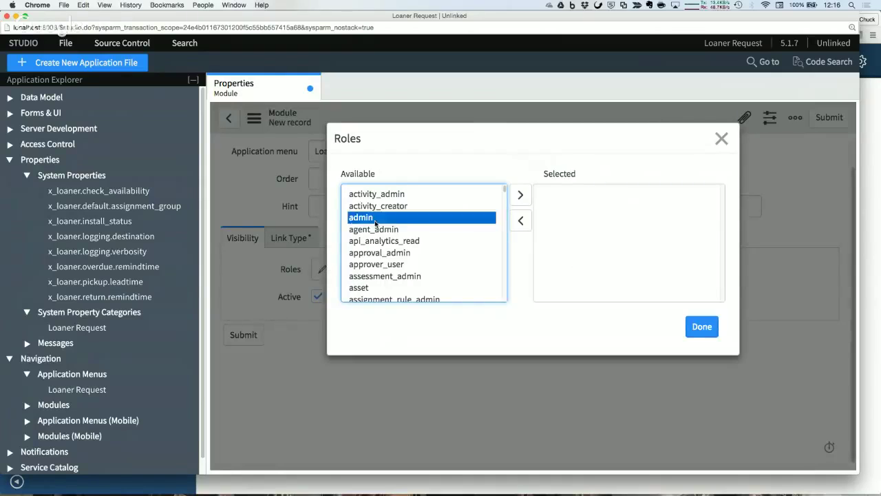
left_click(693, 328)
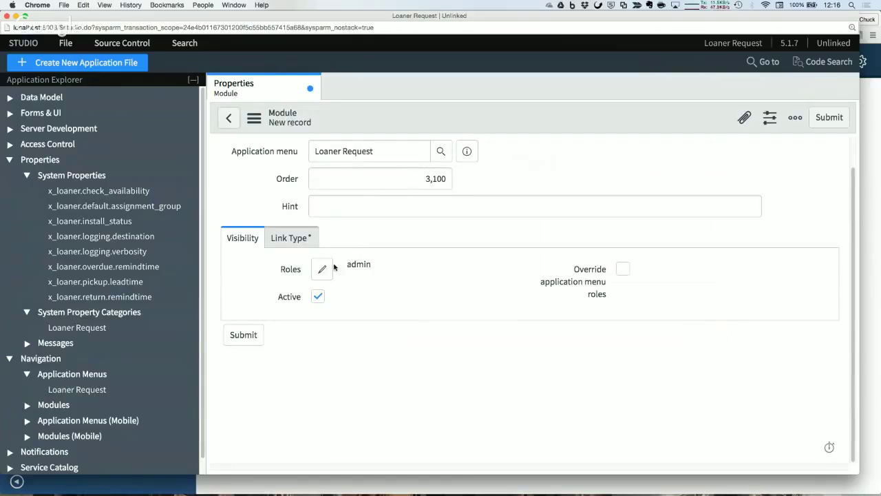
left_click(303, 243)
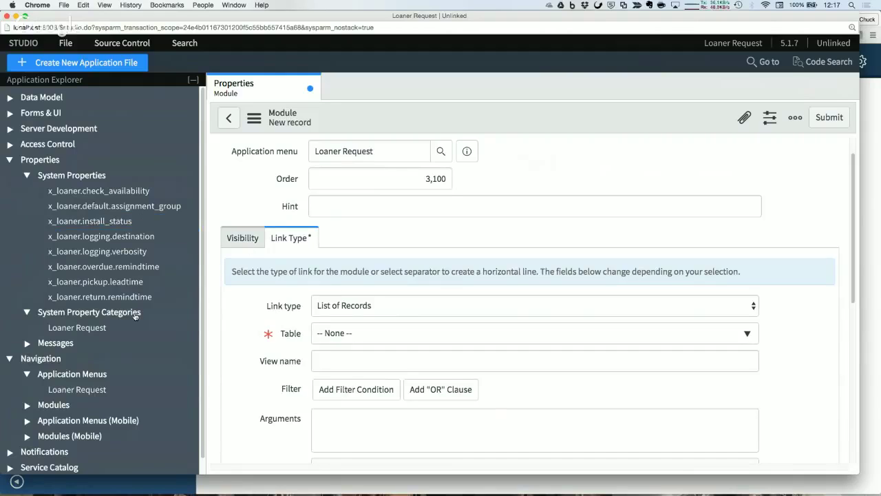
Open the Administration module from the Application Explorer, assign it the admin role and update the record.
scroll(136, 315, "down", 1)
left_click(27, 388)
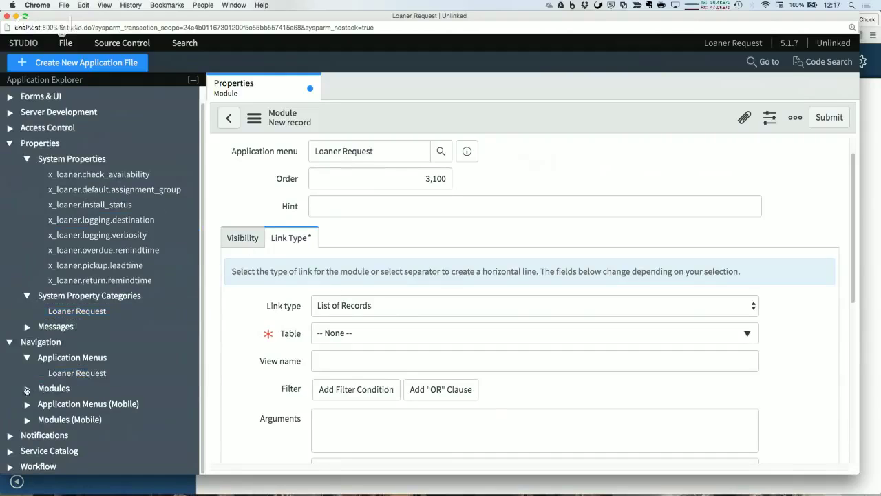
scroll(120, 380, "down", 2)
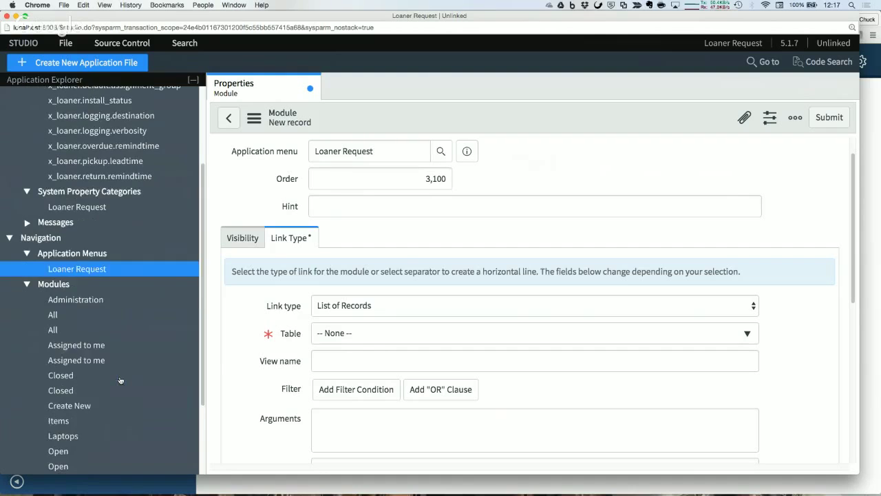
left_click(86, 294)
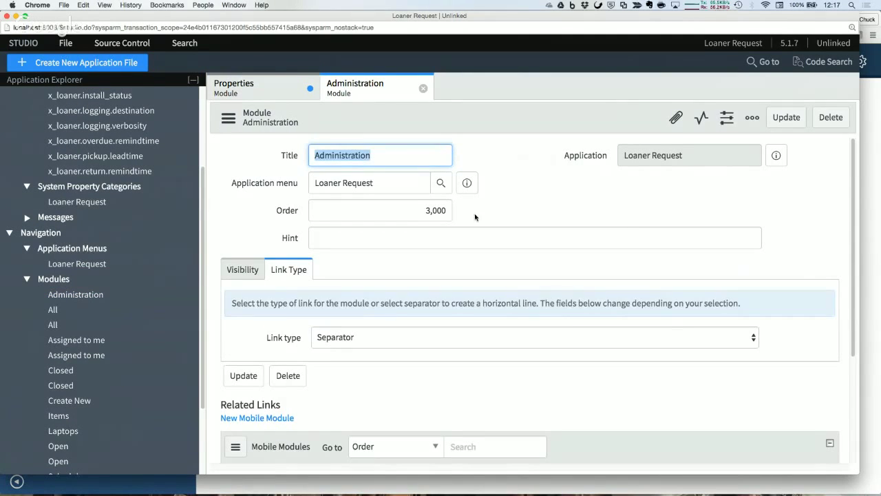
left_click(243, 269)
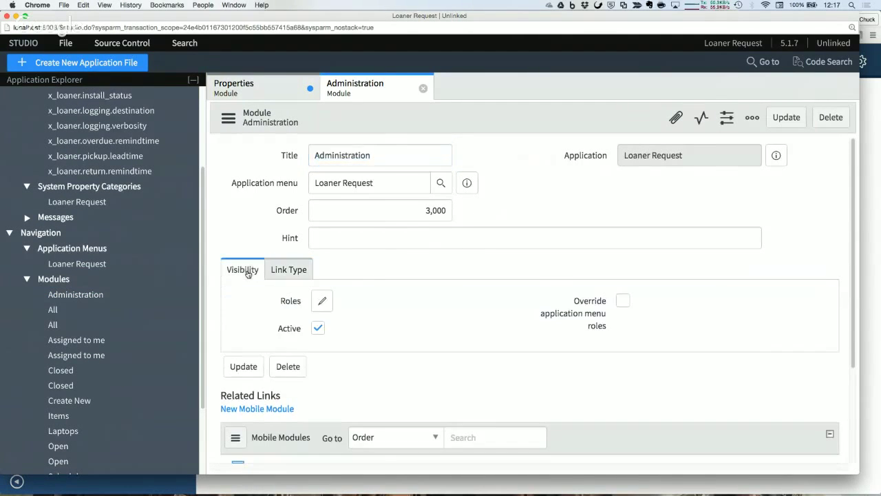
left_click(322, 301)
double_click(360, 217)
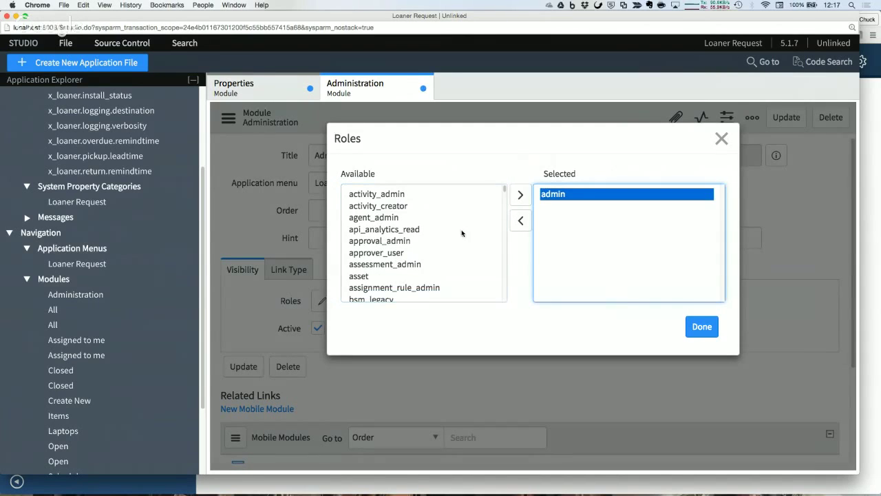
left_click(705, 329)
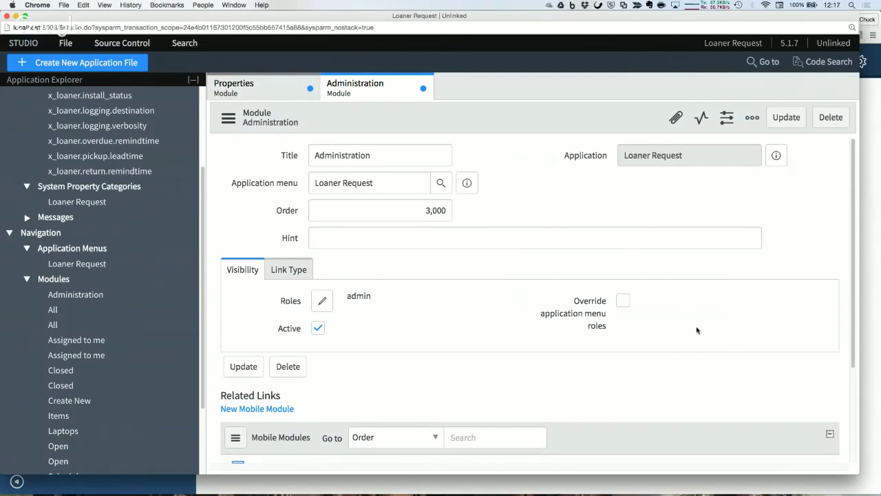
left_click(794, 122)
Return to the unsaved Properties module and set its link type to URL (from Arguments:).
left_click(285, 91)
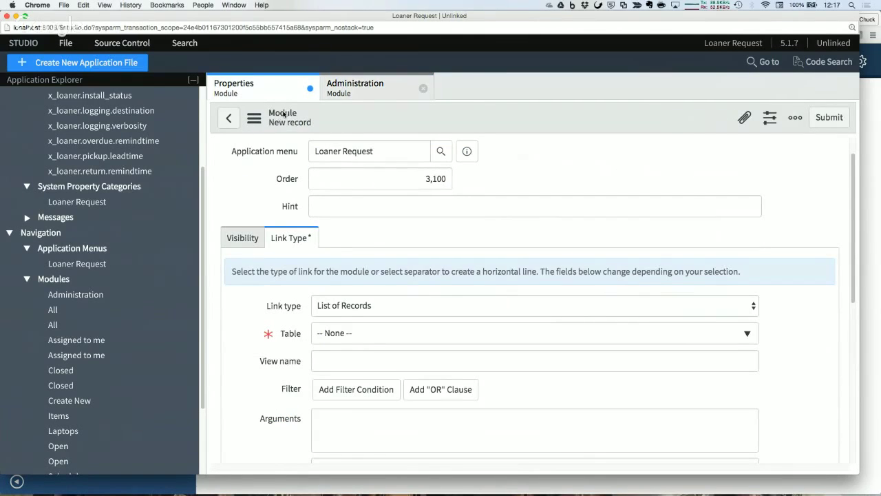
left_click(256, 203)
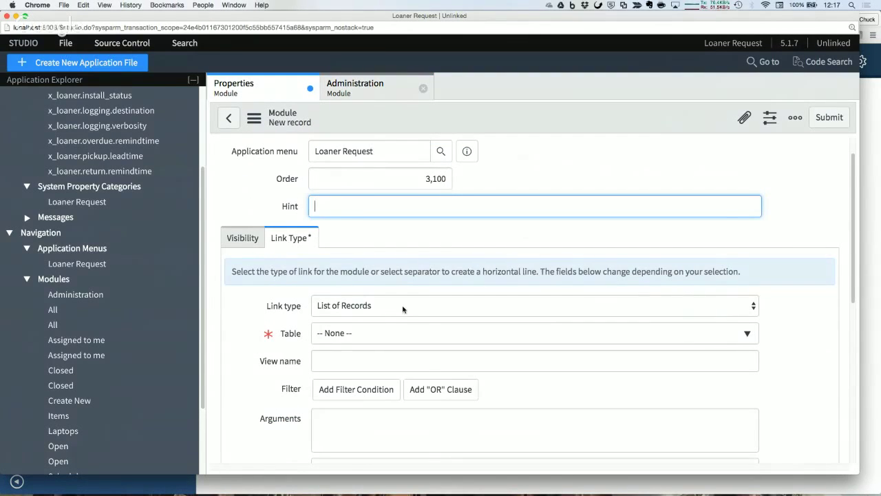
scroll(402, 309, "down", 2)
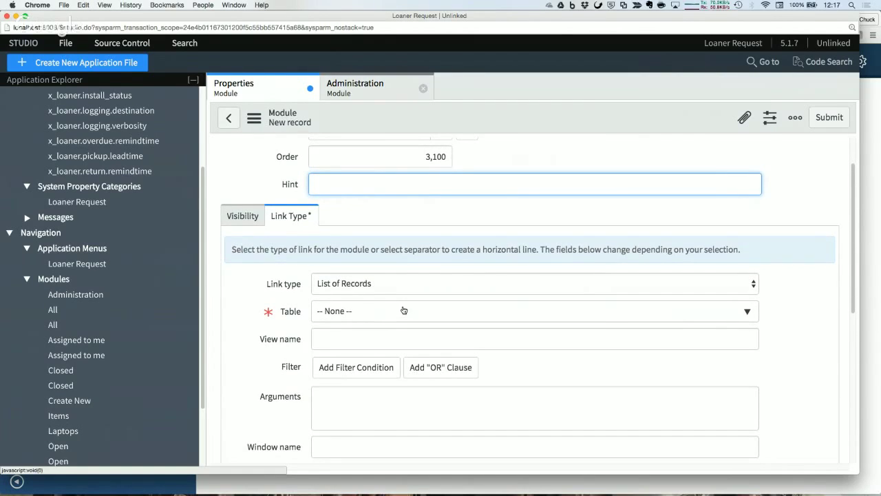
scroll(403, 310, "up", 3)
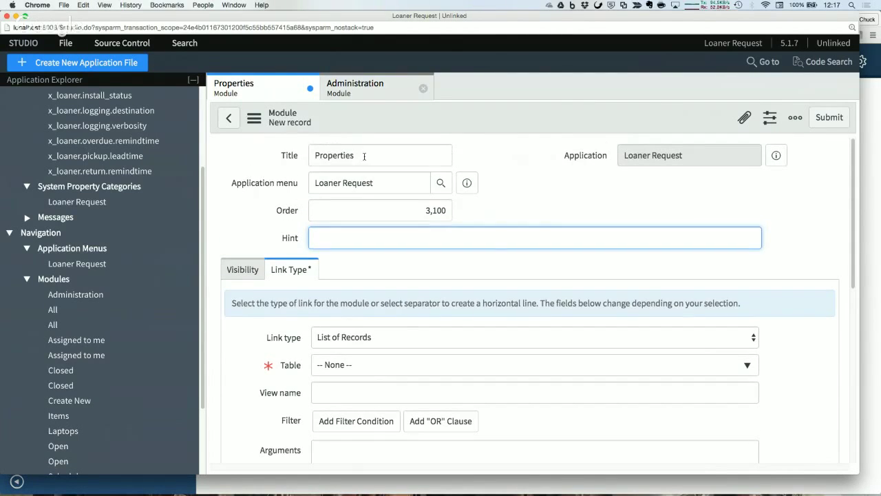
double_click(318, 155)
scroll(281, 217, "down", 2)
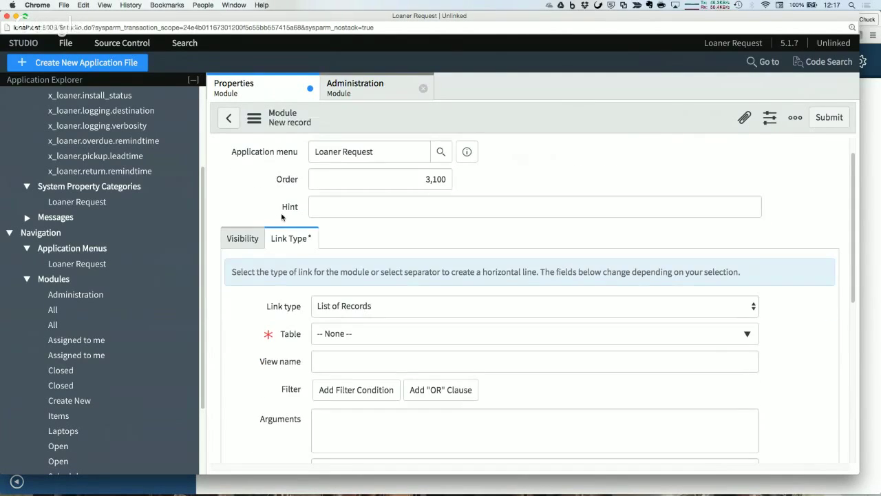
left_click(357, 301)
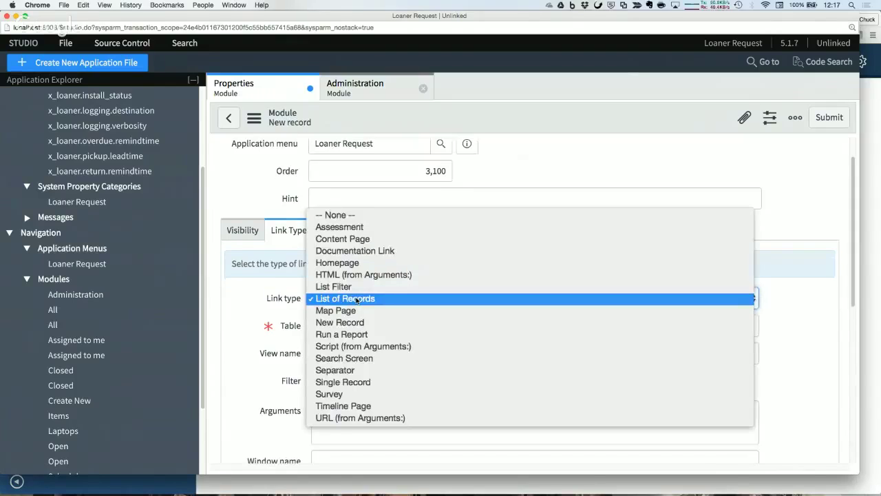
left_click(342, 418)
Enter system_properties_ui.do?sysparm_category=Loaner%20Request&sysparm_title=Loaner%20Request as the Properties module's arguments and submit the record.
left_click(352, 325)
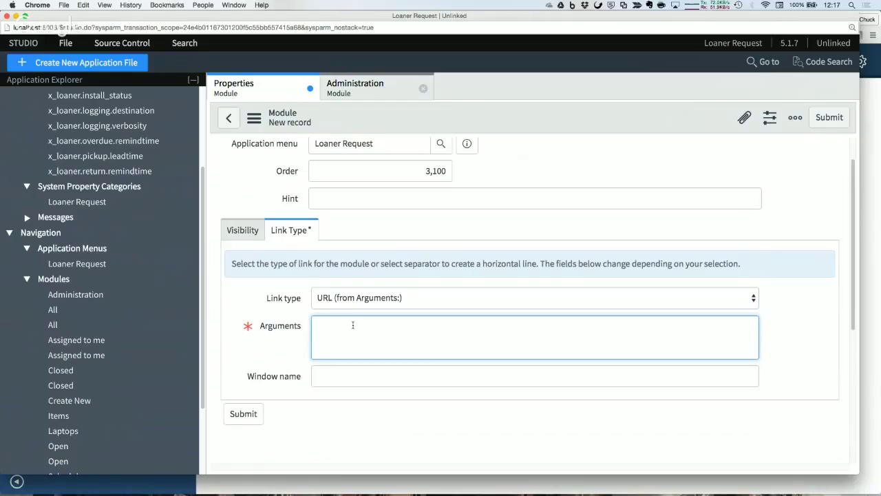
type("system_properties_ui.do?sysparm_category=Loaner%20Request")
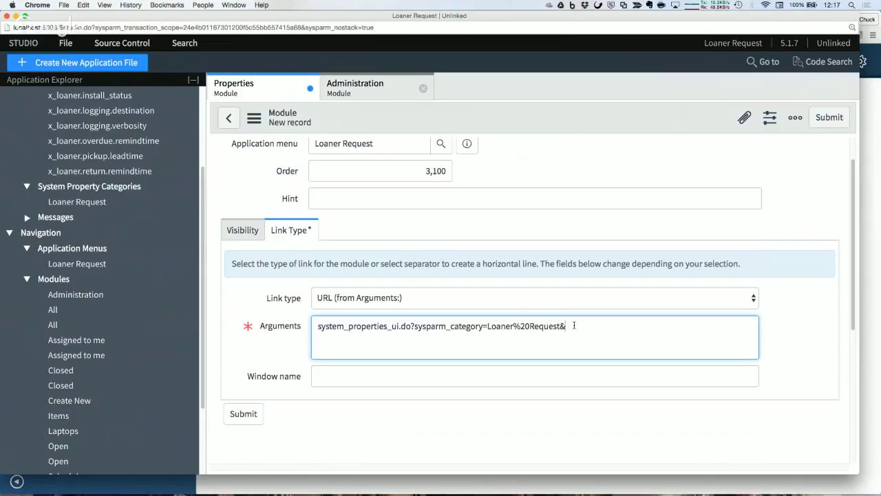
type("sysparm_title=Loaner Request")
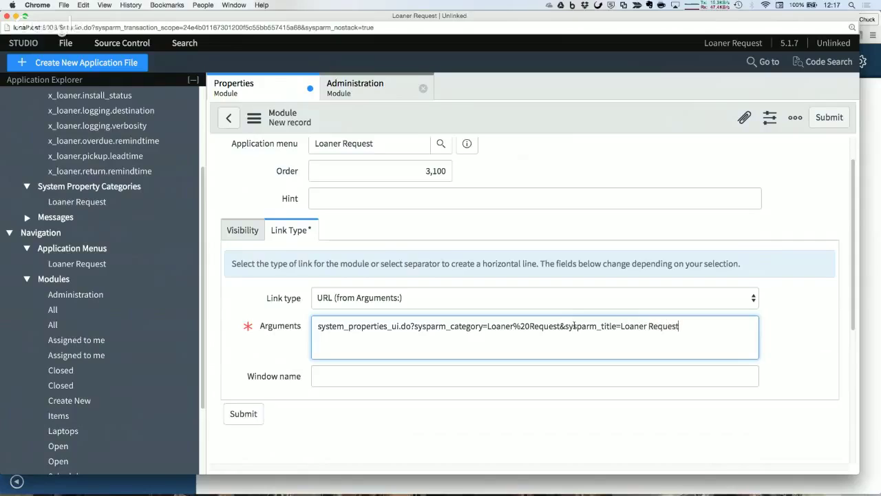
left_click_drag(530, 326, 514, 325)
left_click(649, 326)
key("BackSpace")
type("%20")
key("BackSpace")
key("BackSpace")
key("Delete")
left_click(246, 415)
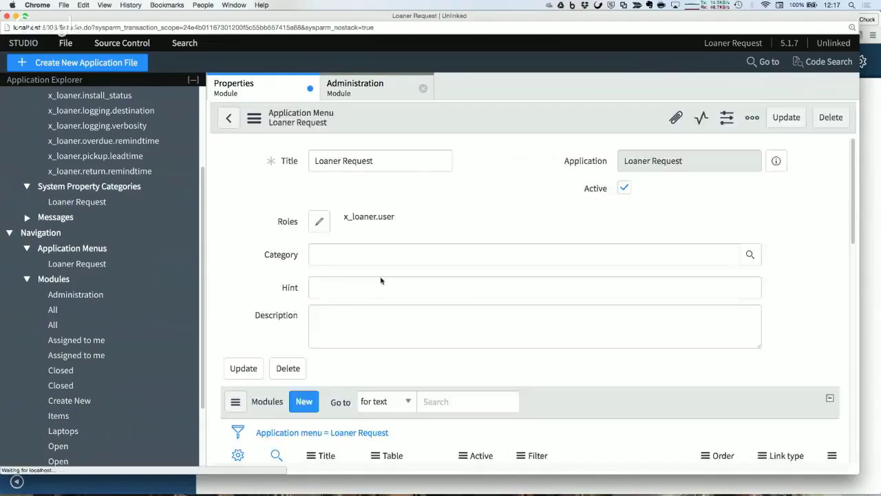
Switch to the main ServiceNow window, clear the navigator filter and look through the full list of applications.
key("super+grave")
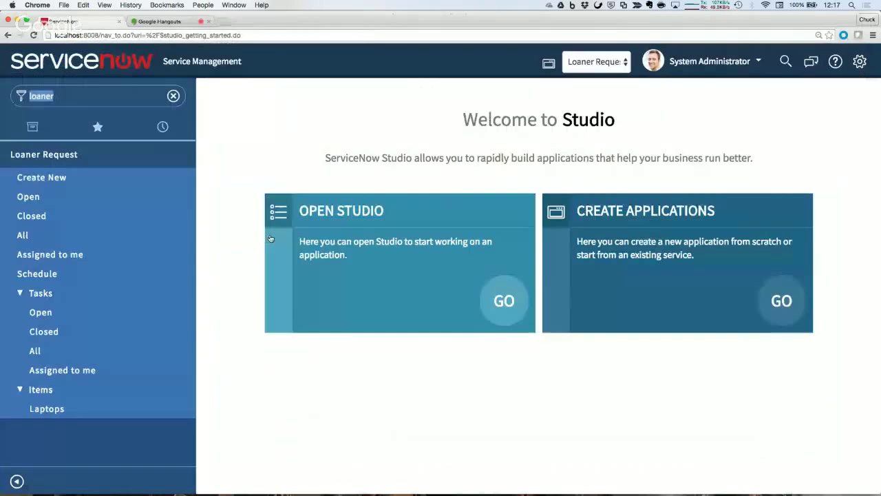
left_click(133, 193)
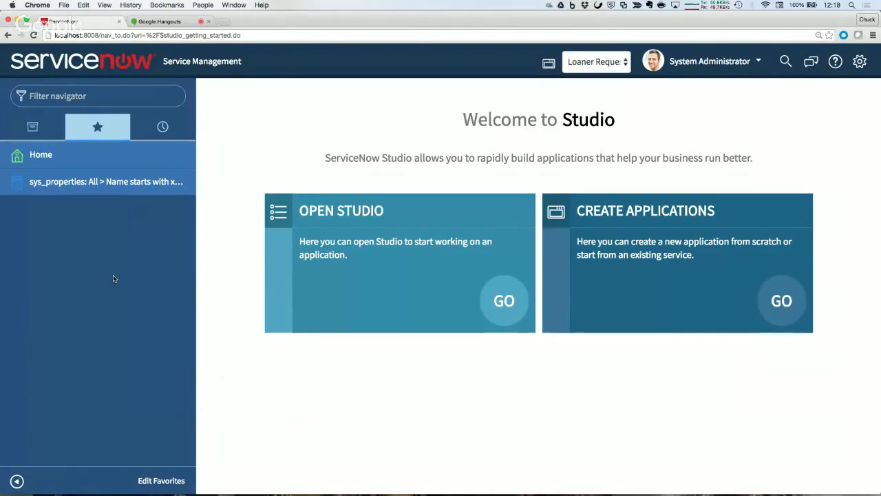
left_click(32, 127)
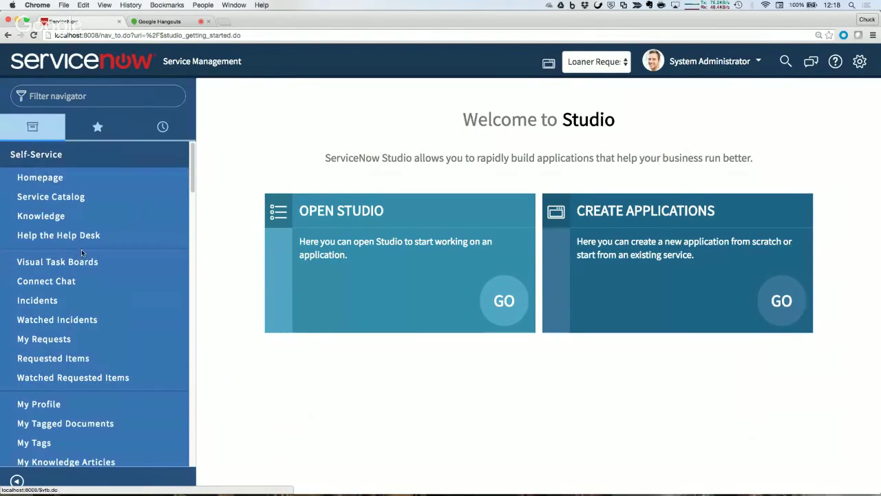
left_click(59, 155)
scroll(61, 361, "down", 8)
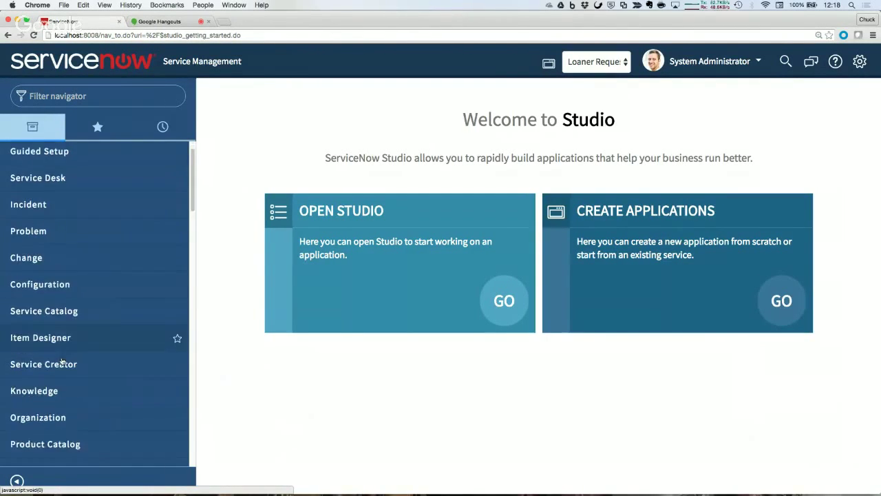
scroll(62, 361, "down", 6)
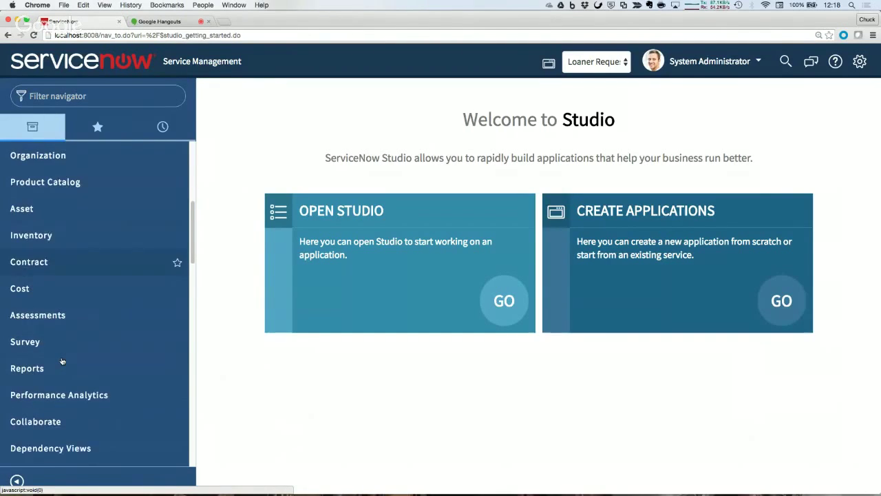
scroll(62, 361, "up", 5)
scroll(61, 360, "up", 4)
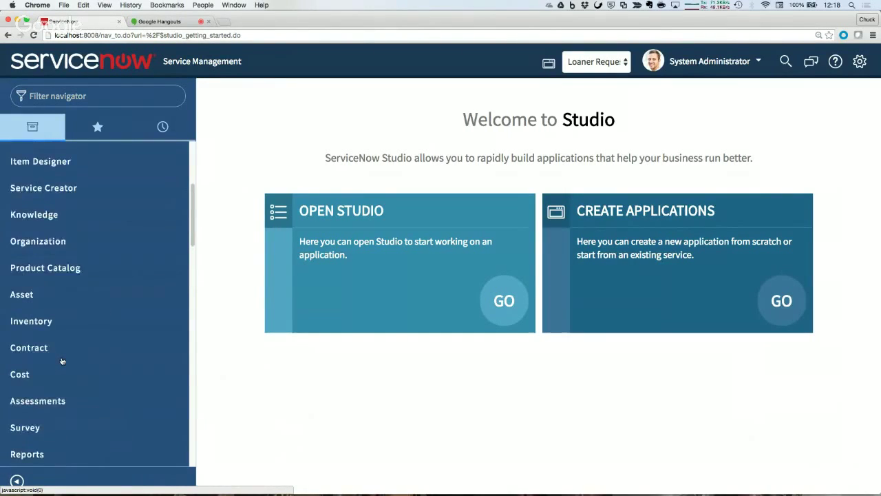
scroll(53, 229, "up", 1)
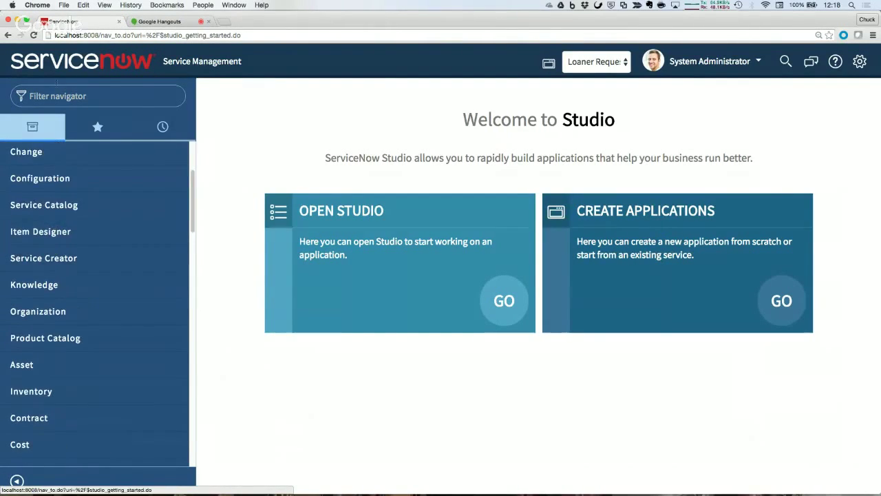
Filter the application navigator for "loan" and open the Properties module under the Loaner Request app's Administration separator.
left_click(56, 96)
type("loan")
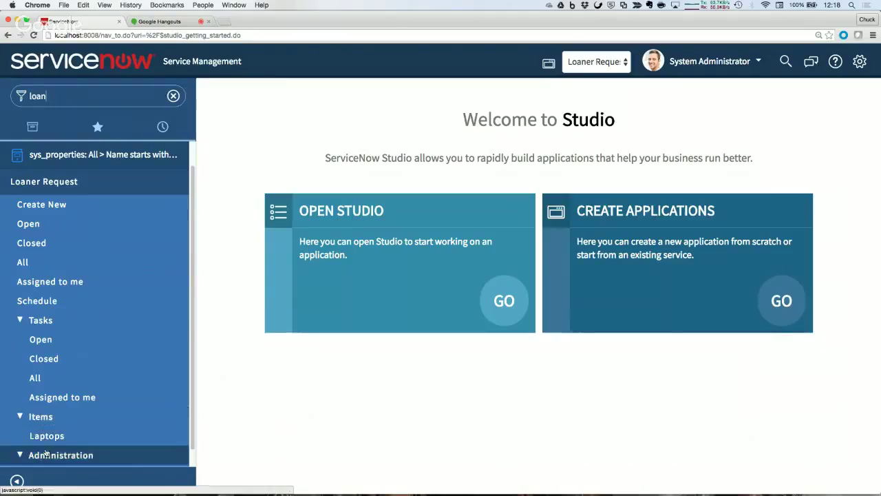
scroll(44, 447, "down", 1)
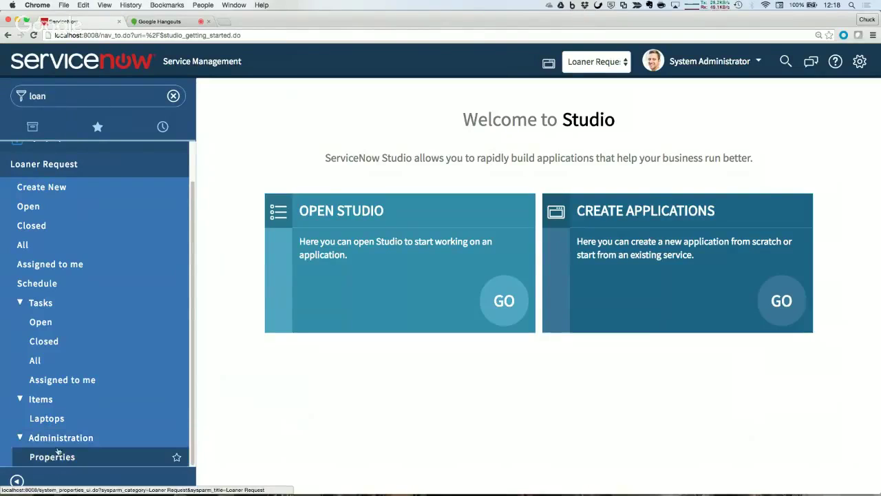
left_click(58, 452)
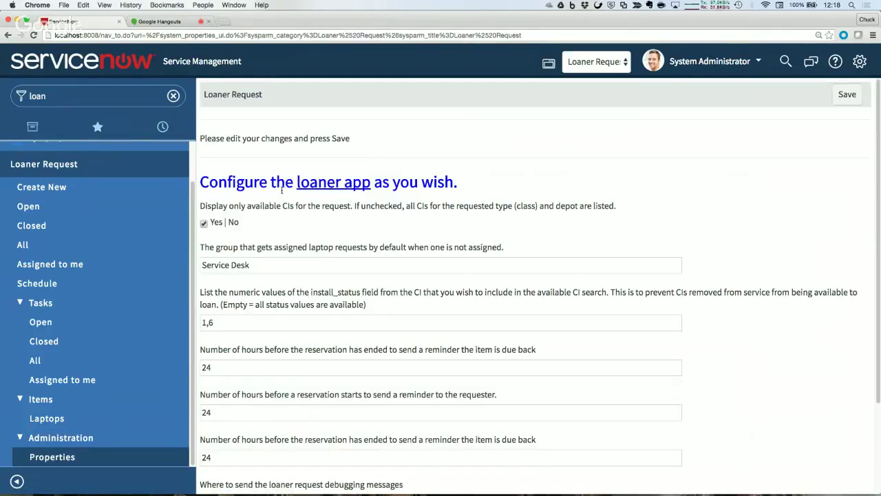
Review the Loaner Request properties page, from its title and heading down through the listed properties.
left_click_drag(209, 182, 454, 183)
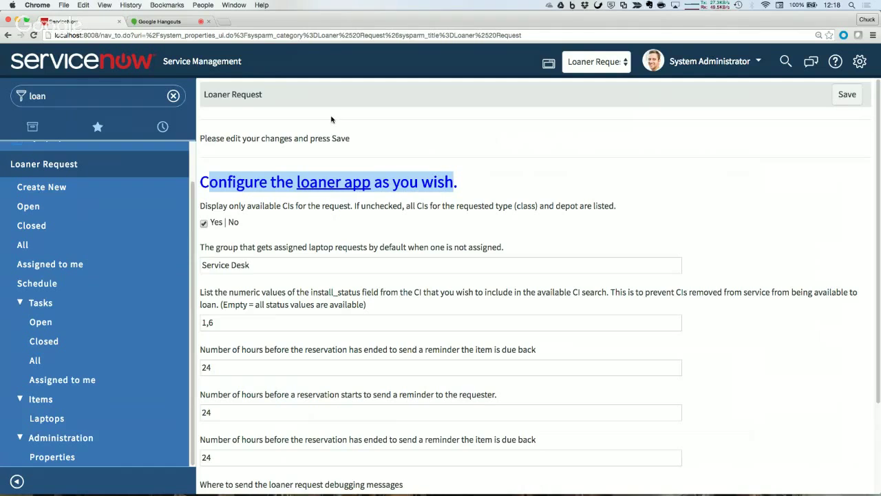
left_click_drag(269, 97, 199, 91)
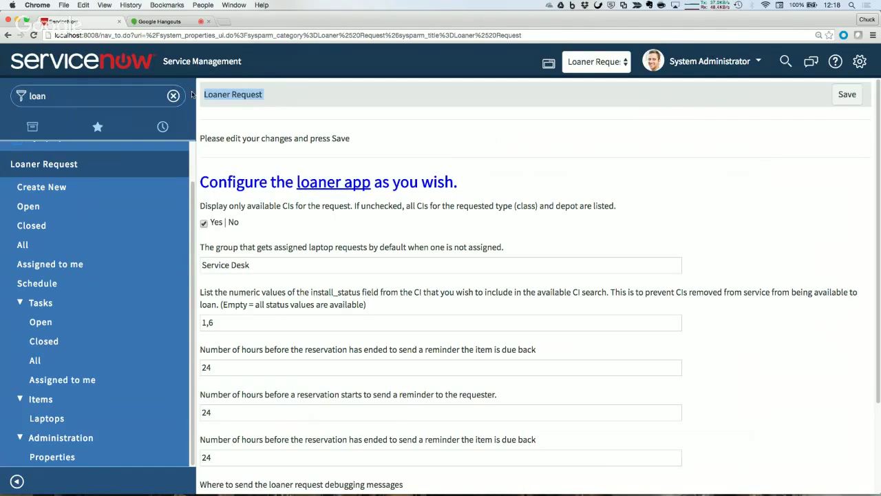
scroll(286, 261, "down", 2)
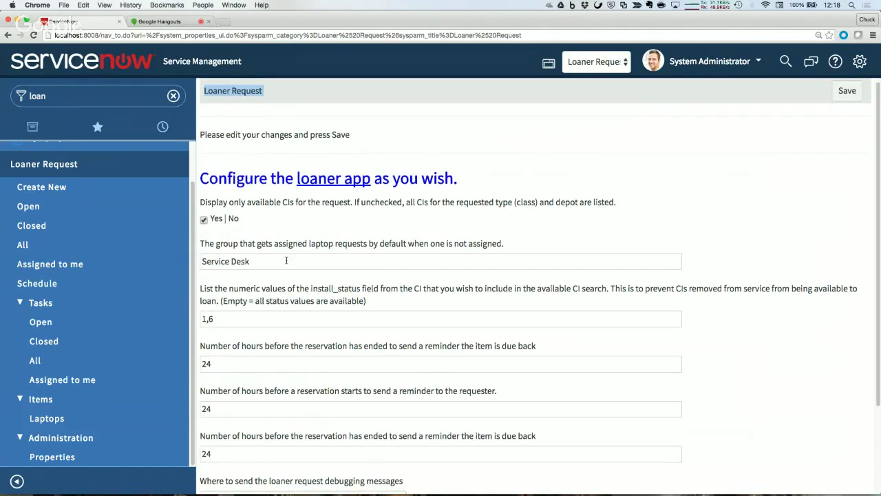
scroll(287, 261, "down", 3)
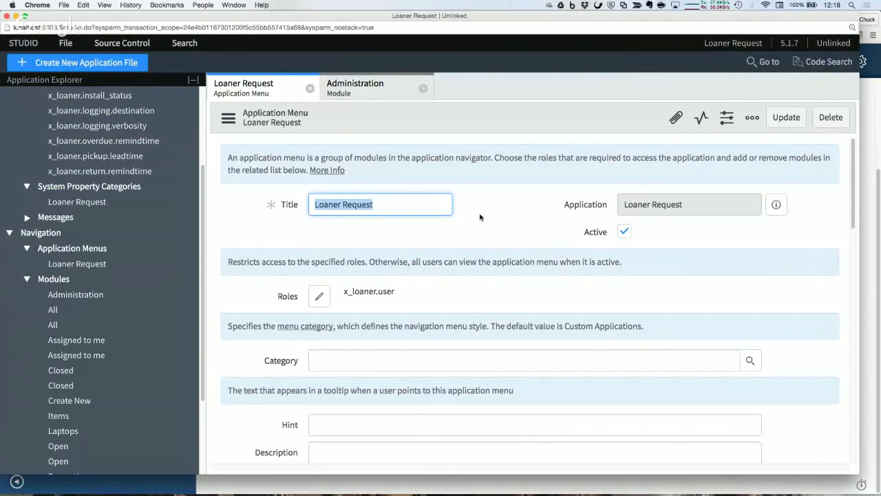
Look over the Loaner Request application menu record in the Studio window and close its tab.
scroll(519, 223, "down", 5)
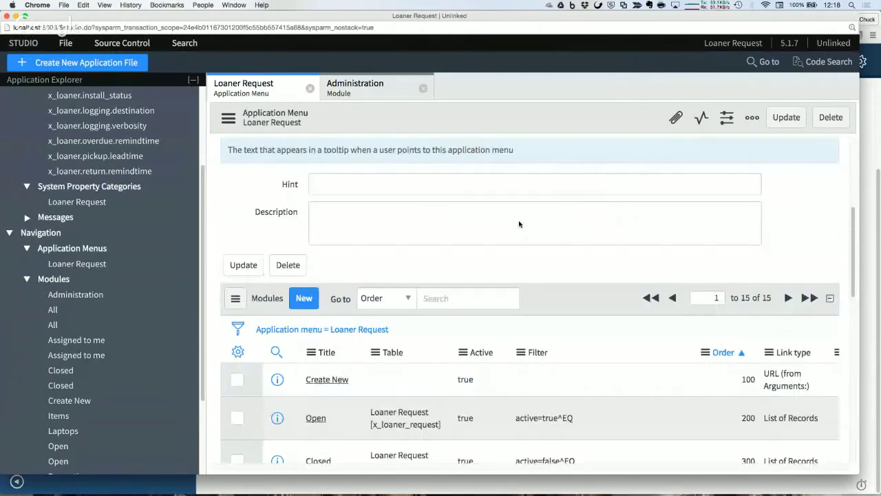
scroll(519, 224, "up", 2)
scroll(519, 224, "down", 3)
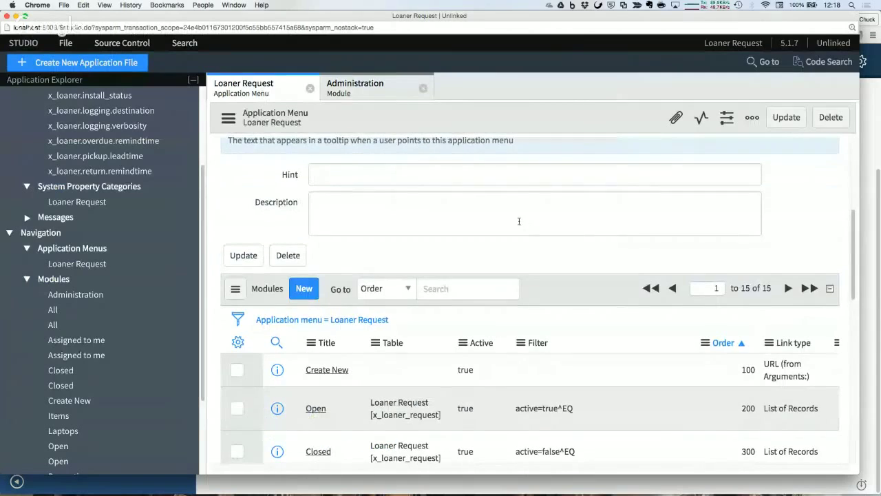
left_click(310, 88)
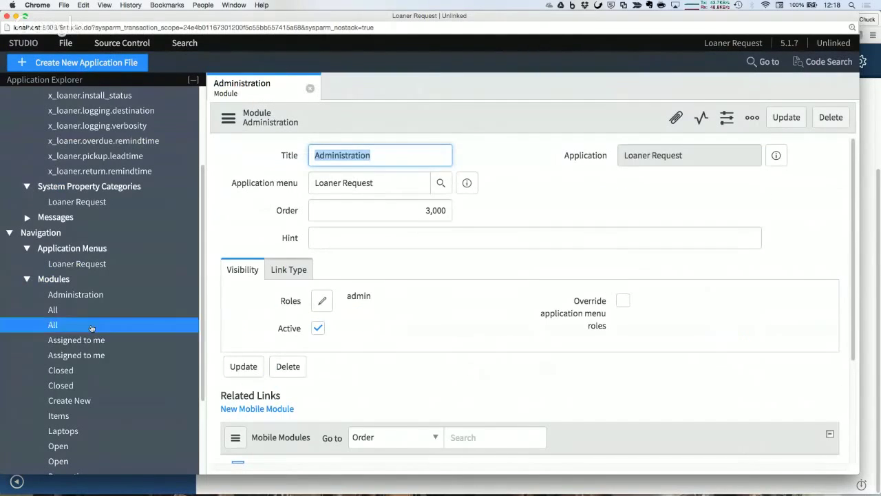
Open the Properties module record from the Application Explorer and go to the arguments in its link type settings.
scroll(76, 405, "down", 2)
left_click(68, 419)
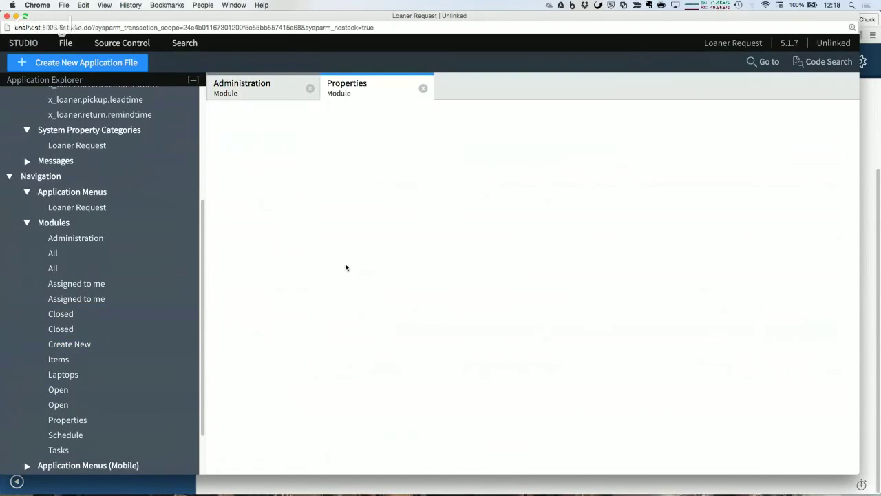
scroll(367, 256, "down", 3)
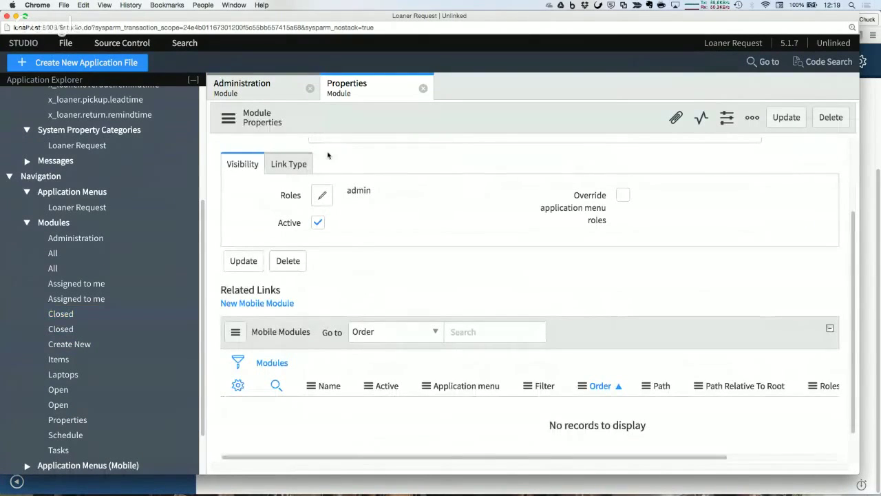
left_click(300, 165)
left_click(681, 262)
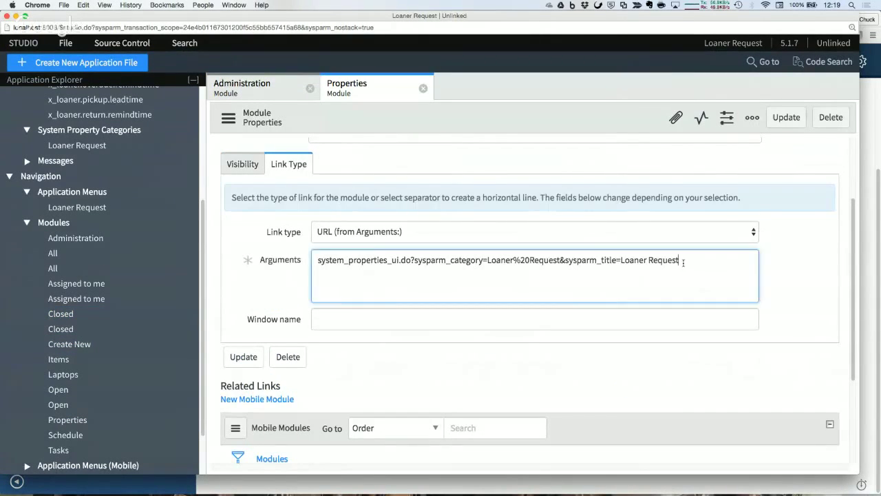
type(",Ba")
key("BackSpace")
key("BackSpace")
key("BackSpace")
Try appending ",Bar" to the sysparm_category value in the Properties module's arguments, and remove it again.
left_click(559, 264)
type(",Bar")
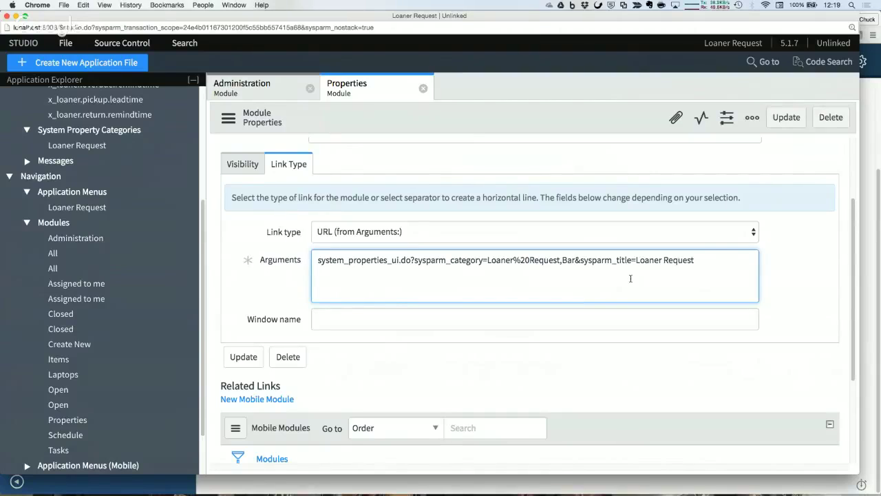
key("BackSpace")
key("BackSpace")
key("BackSpace")
key("BackSpace")
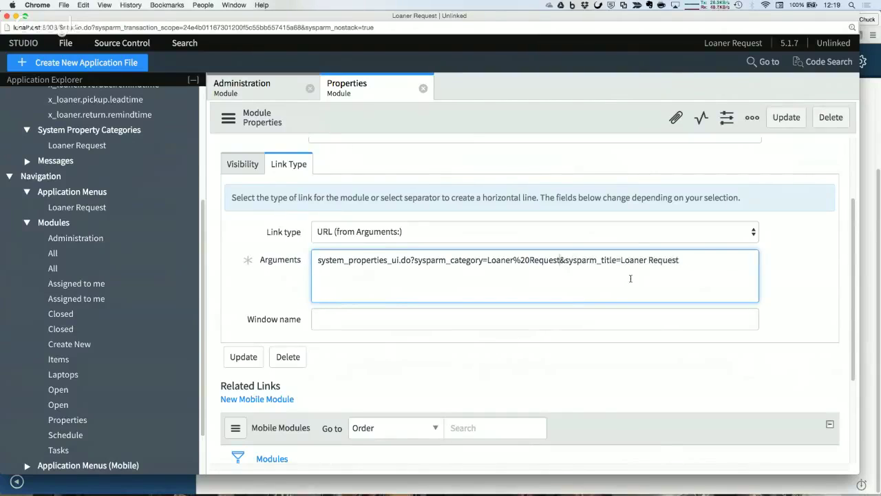
Switch to the main ServiceNow window, filter the navigator for "proper" and read through the Properties page under Knowledge's Administration separator.
key("super+grave")
left_click(78, 99)
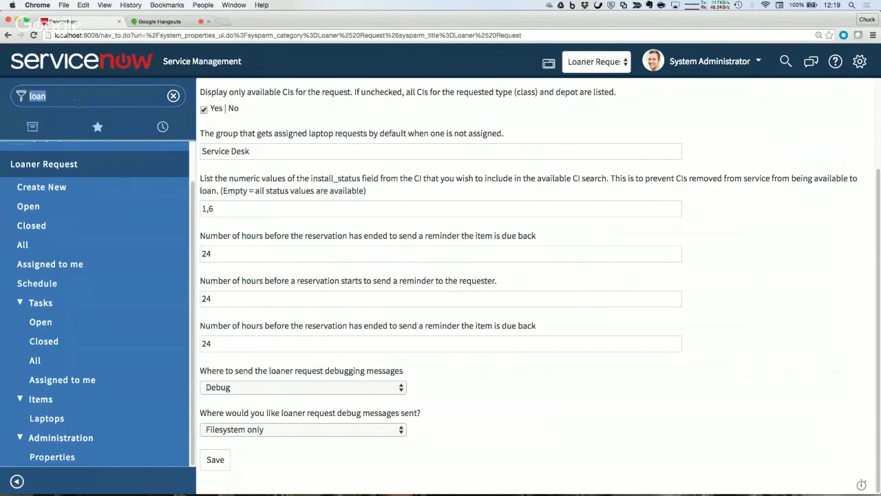
type("proper")
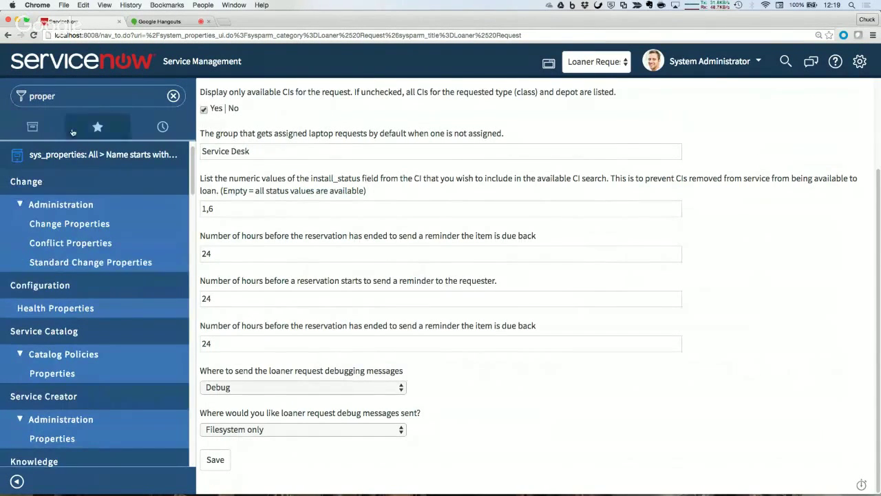
scroll(51, 255, "down", 3)
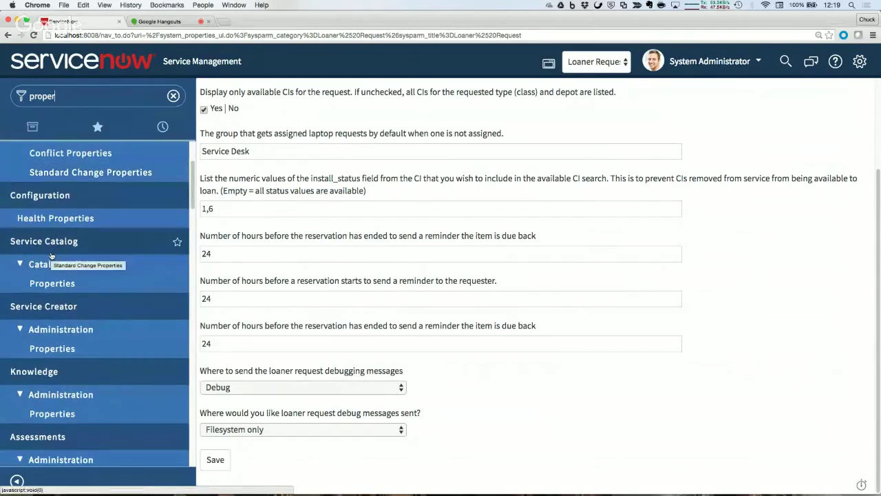
left_click(59, 409)
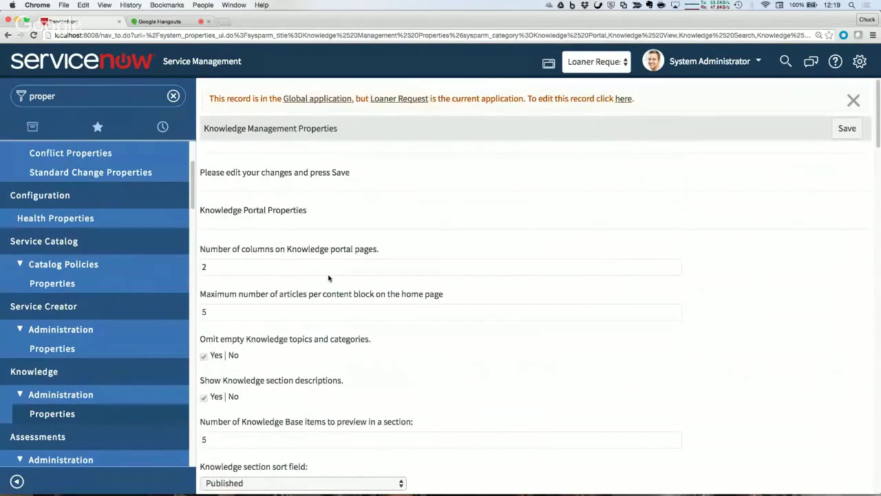
scroll(328, 277, "down", 5)
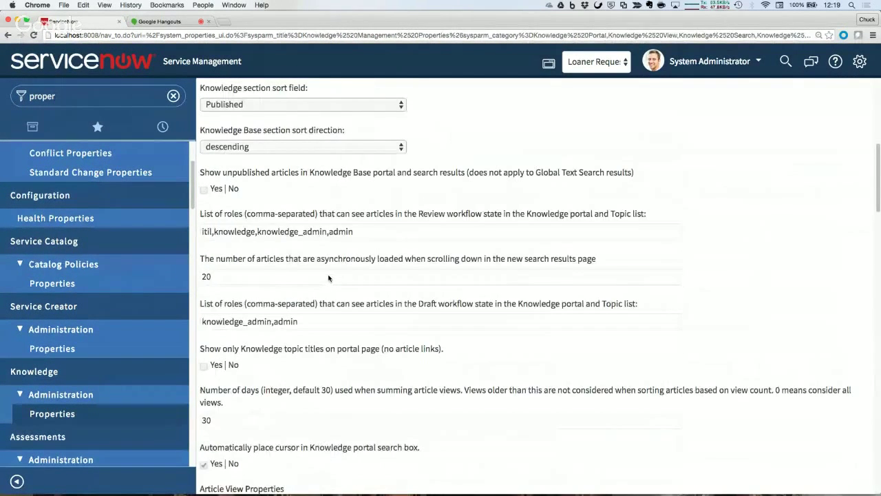
scroll(218, 253, "down", 1)
scroll(218, 252, "down", 4)
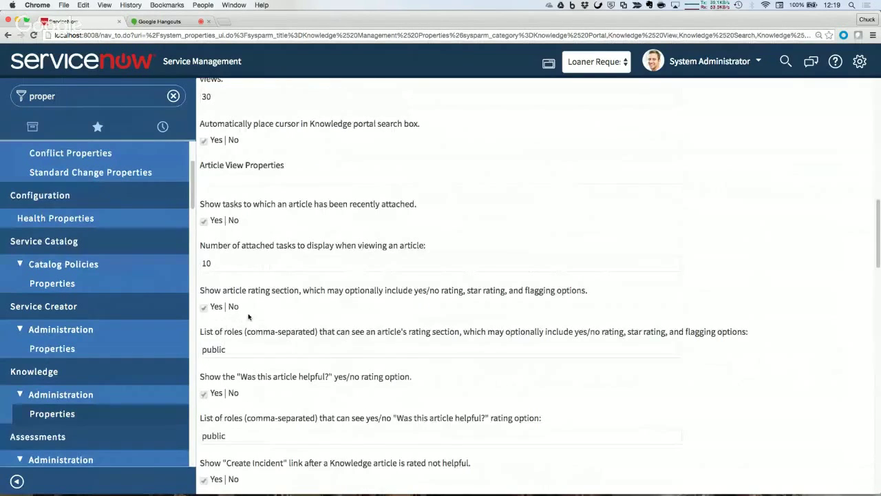
scroll(248, 316, "down", 15)
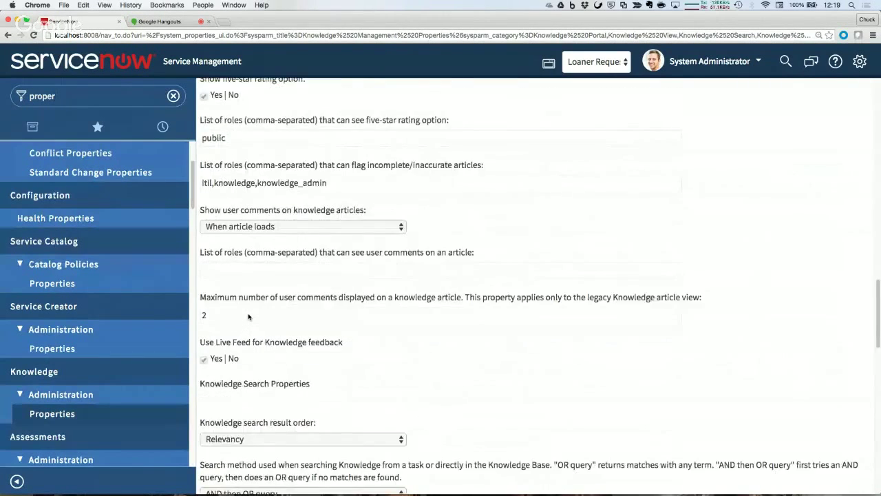
View the Service Creator Properties page, then filter the navigator for "system" and open Properties under the System separator.
left_click(61, 349)
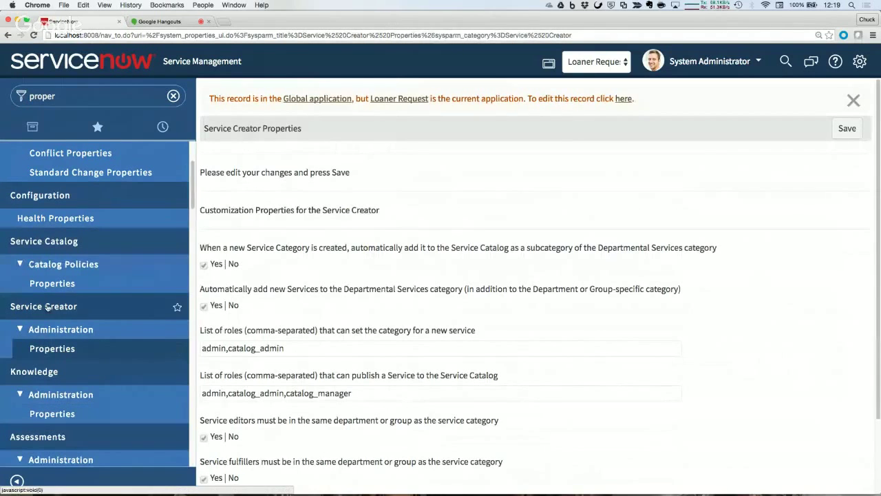
double_click(64, 96)
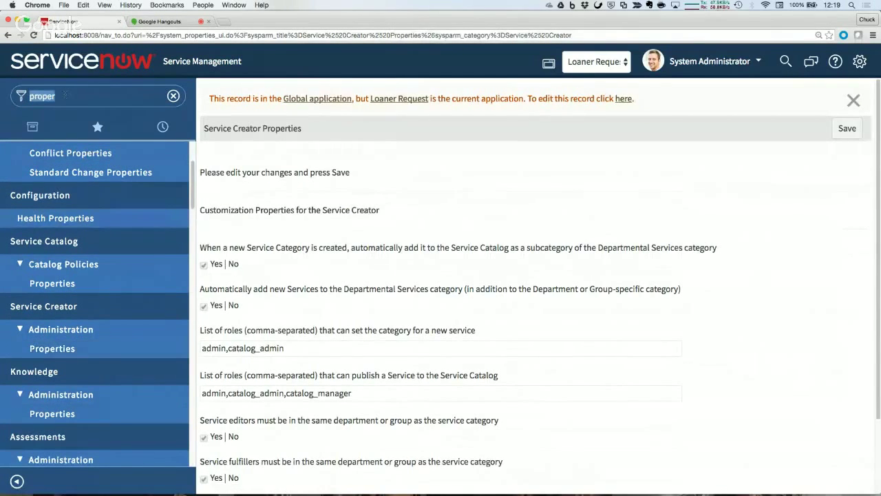
type("system")
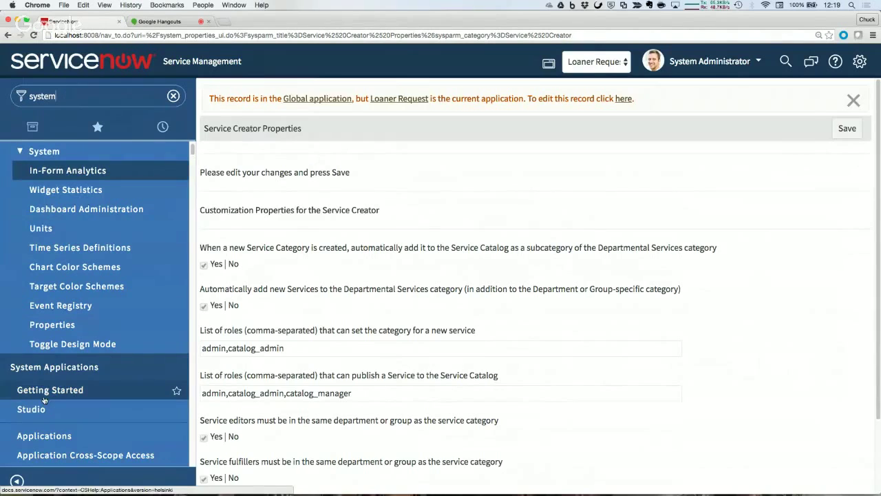
left_click(60, 327)
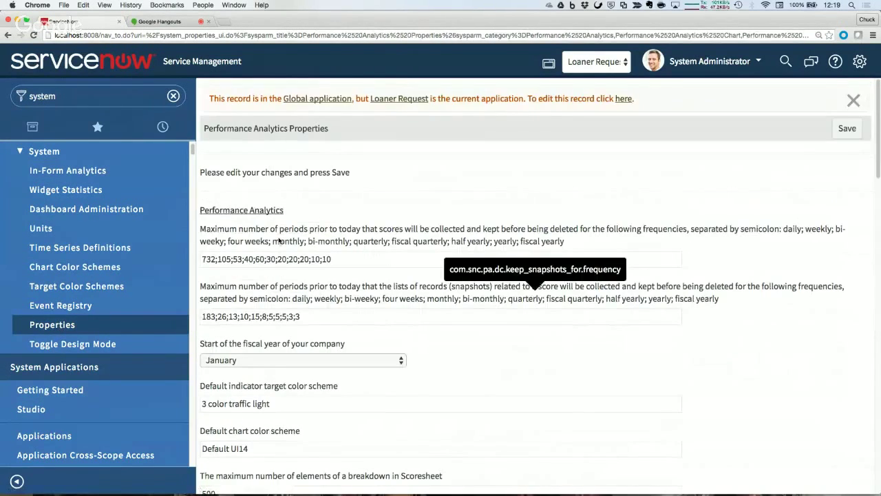
Examine the category headings and their grouped properties on the Performance Analytics Properties page and dismiss the application scope notice.
left_click_drag(293, 213, 196, 208)
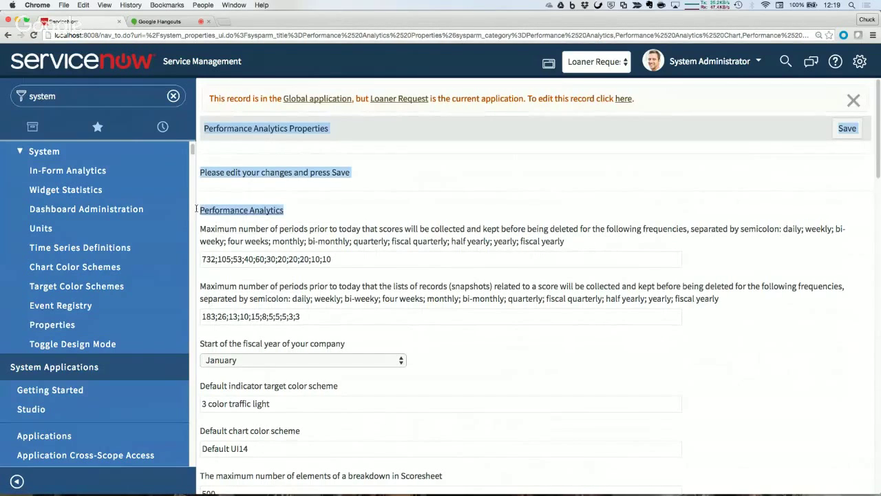
scroll(320, 232, "down", 10)
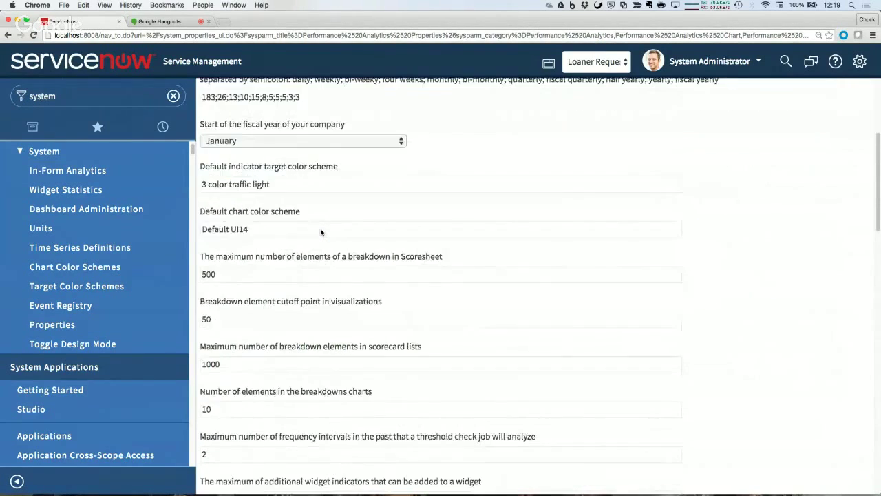
scroll(320, 232, "down", 3)
left_click_drag(259, 337, 199, 336)
scroll(206, 336, "down", 8)
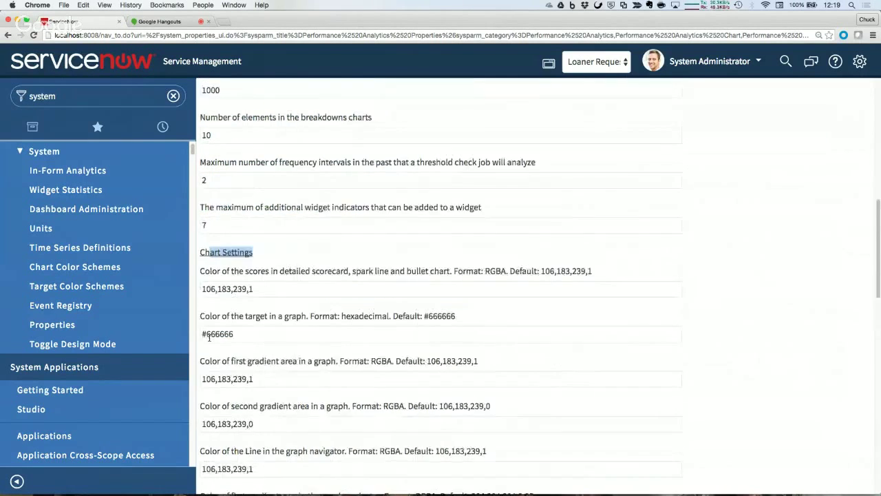
scroll(209, 338, "down", 10)
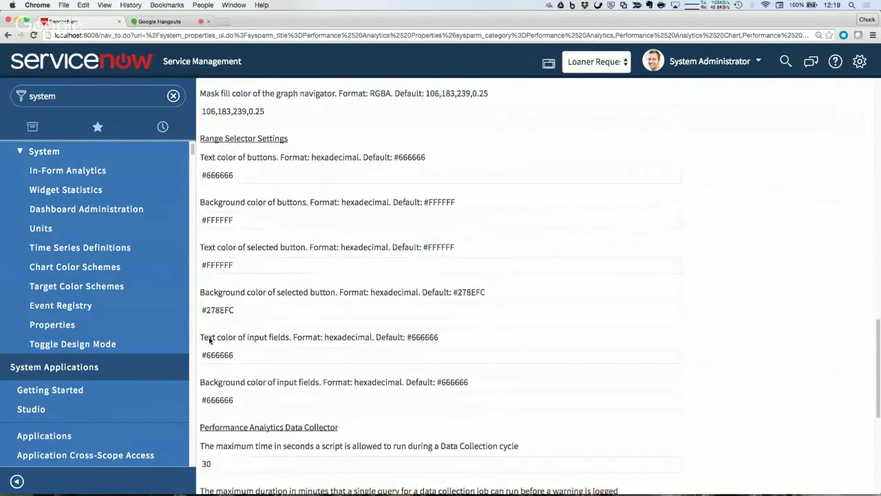
scroll(208, 340, "down", 2)
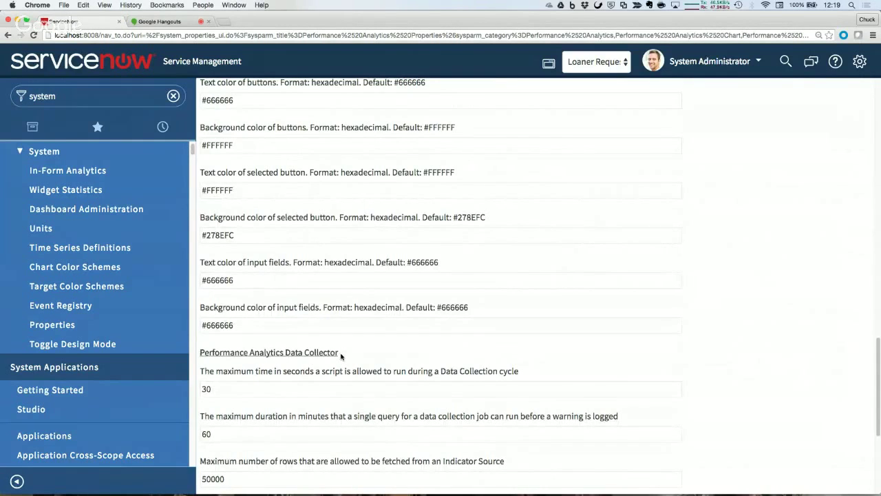
left_click_drag(338, 352, 209, 355)
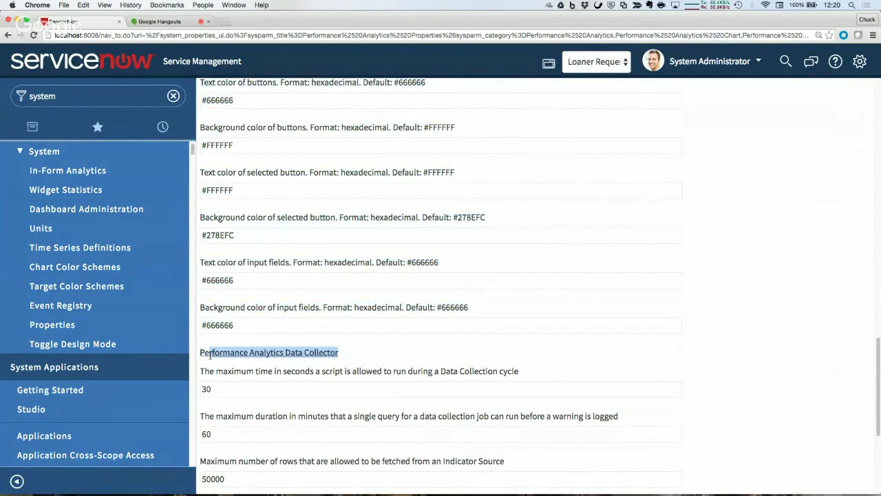
scroll(210, 355, "down", 7)
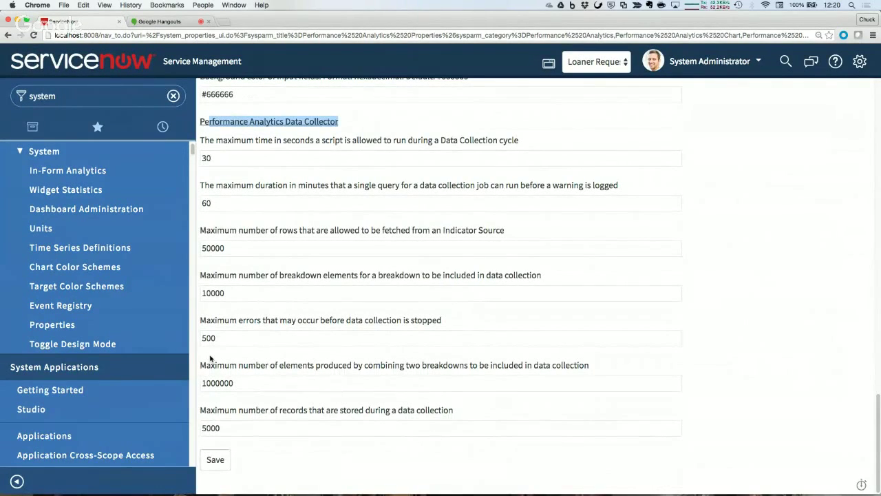
left_click(709, 285)
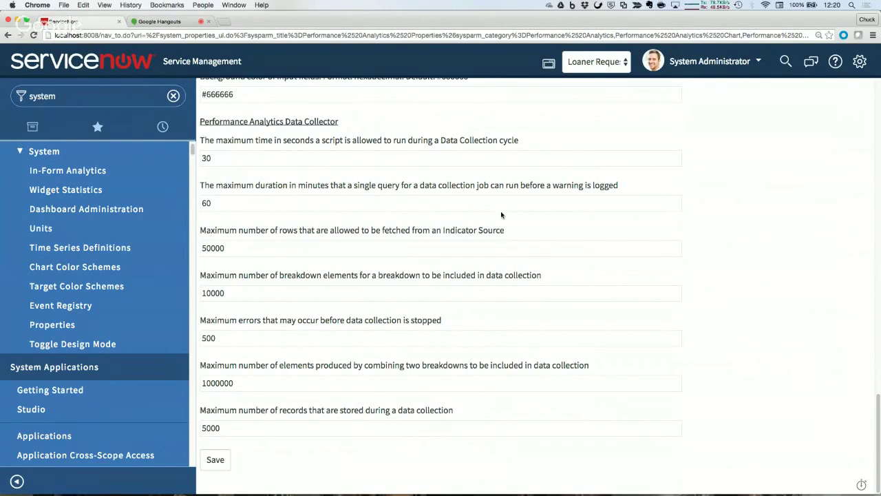
scroll(474, 188, "up", 10)
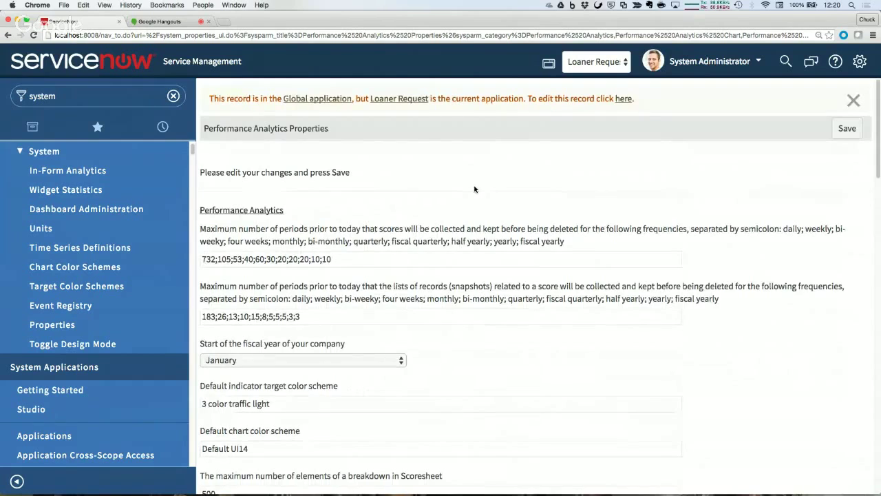
left_click(853, 100)
Switch to PowerPoint, run the slide show from the Demonstration slide and advance to the Best Practices slide.
key("super+Tab")
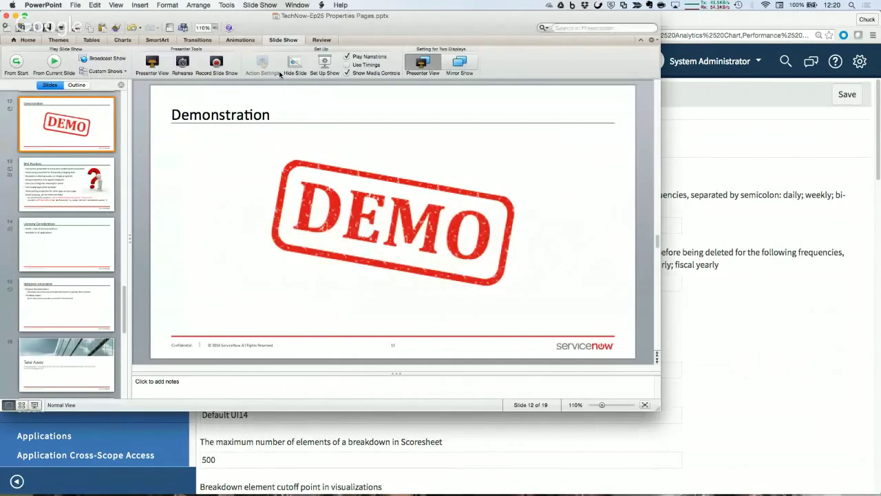
key("super+Return")
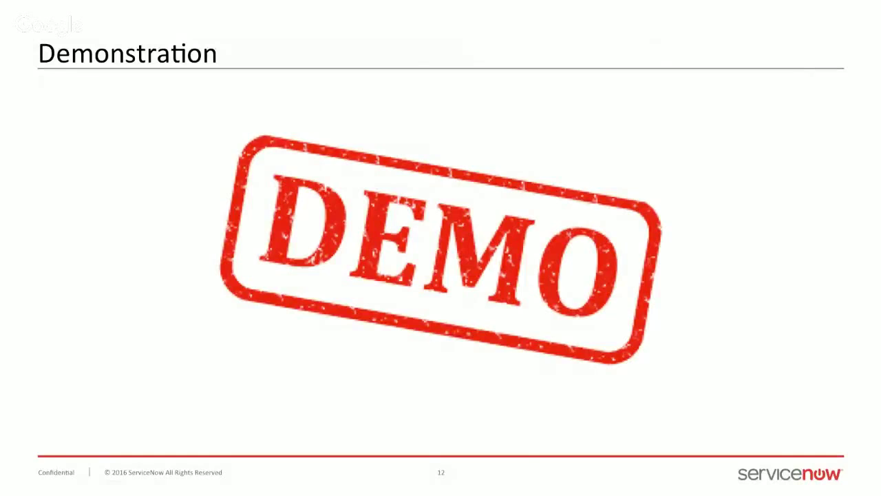
key("Right")
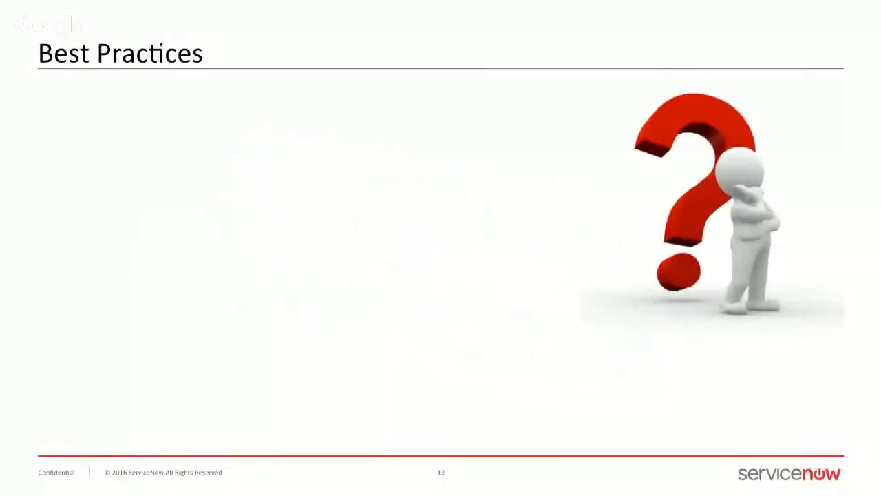